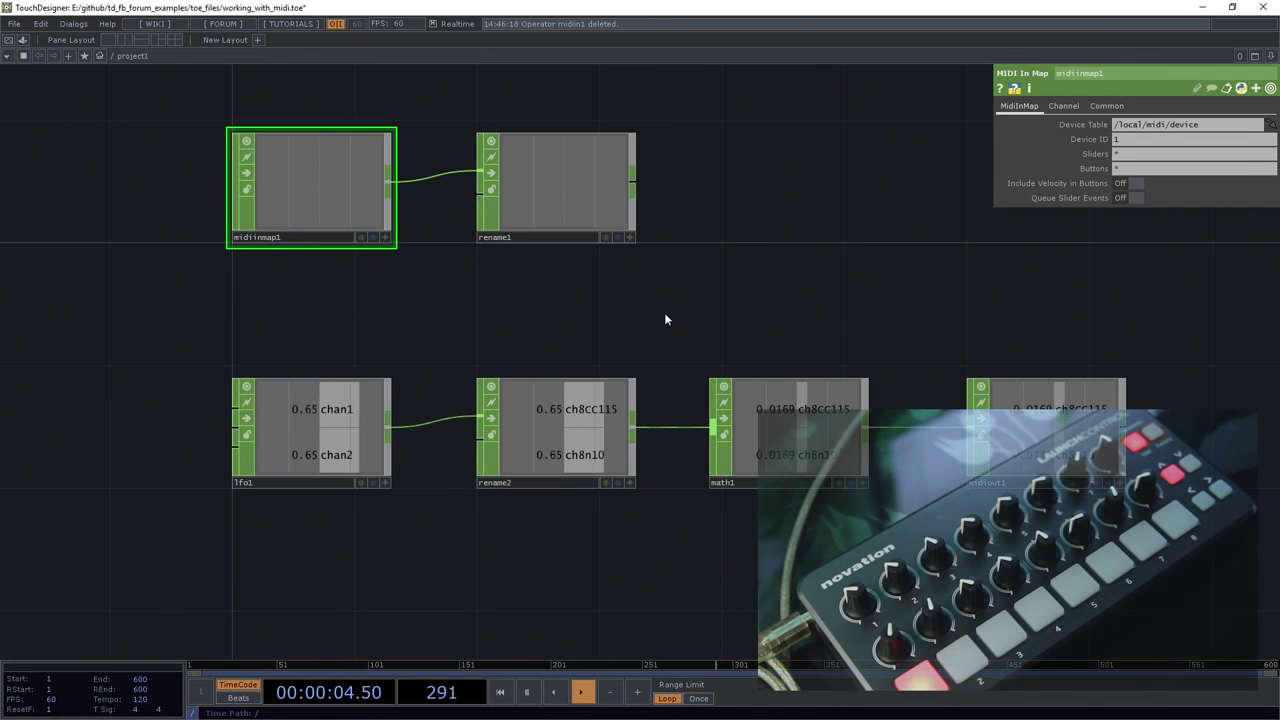
# Centre midiinmap1 and zoom in until its live slider channels (s1, s3, s9–s16) are readable
pyautogui.moveTo(656, 312); pyautogui.dragTo(783, 406)
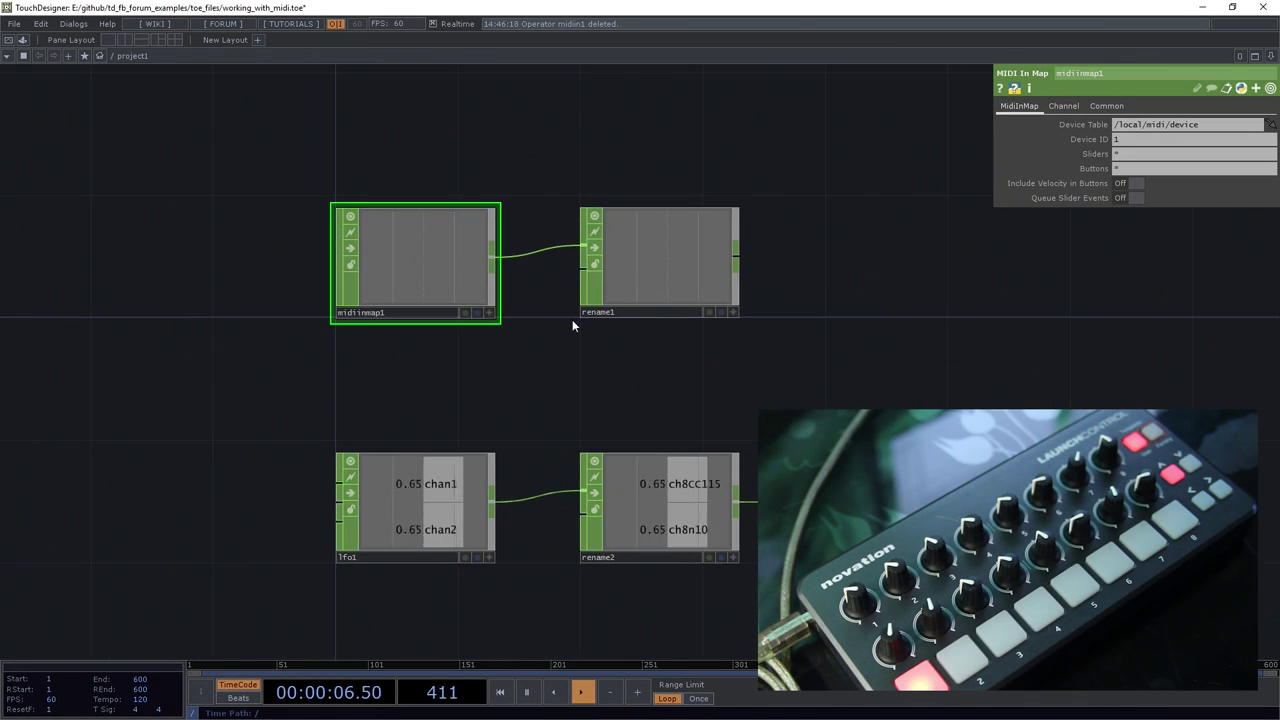
pyautogui.scroll(5, 432, 255)
pyautogui.scroll(2, 484, 240)
pyautogui.scroll(1, 484, 240)
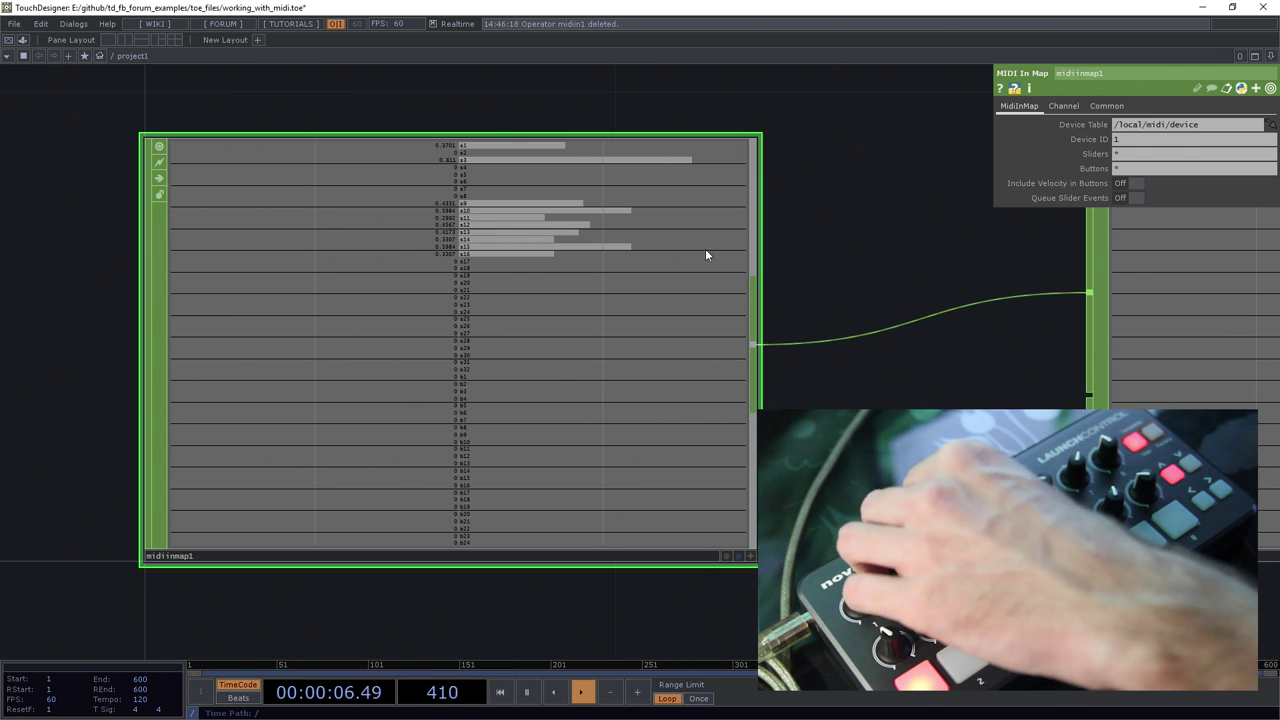
# Zoom out and pan past midiinmap1 to show the rename1 node and the ch8cc115 / ch8n10 channel chain
pyautogui.scroll(5, 524, 210)
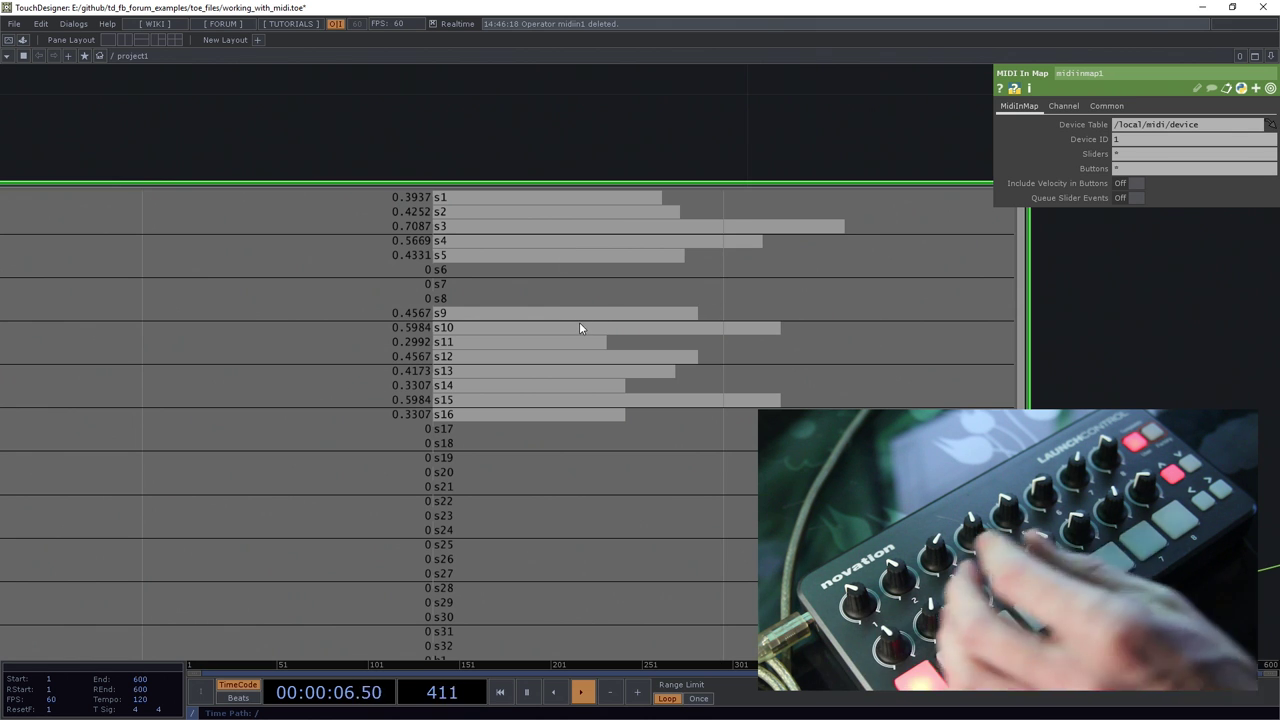
pyautogui.moveTo(1140, 460); pyautogui.dragTo(1051, 268)
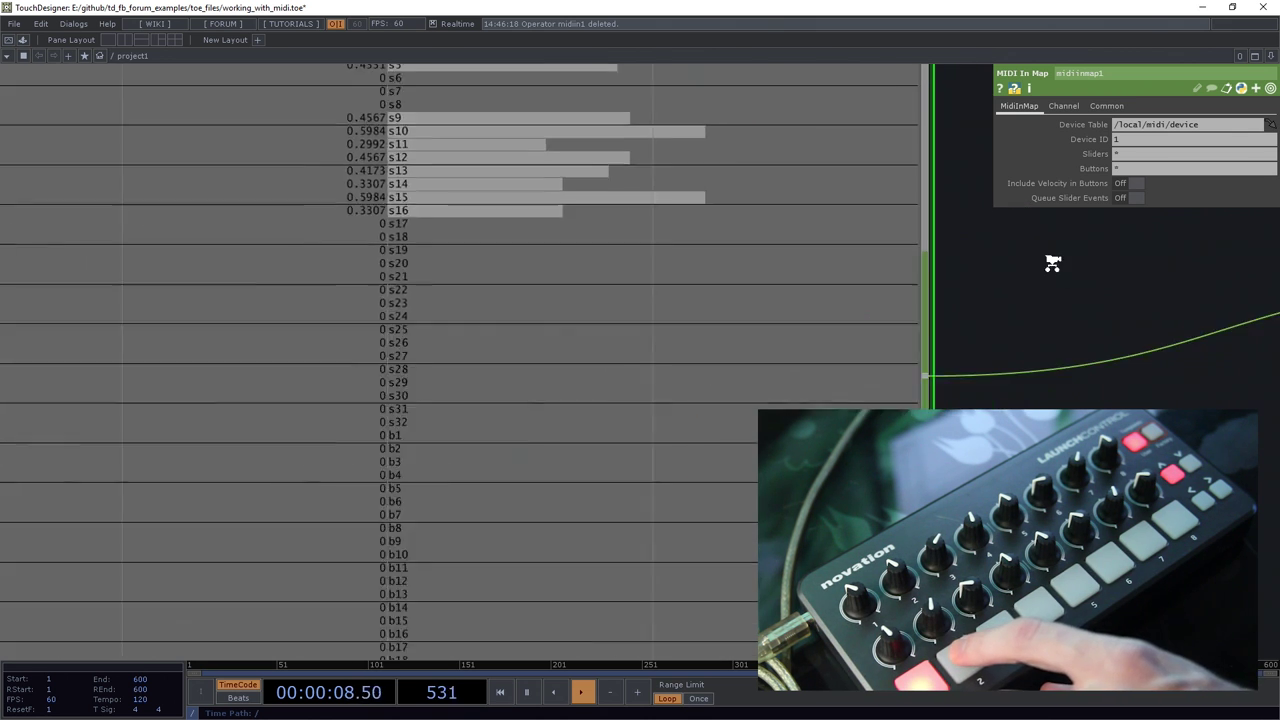
pyautogui.scroll(-1, 1051, 268)
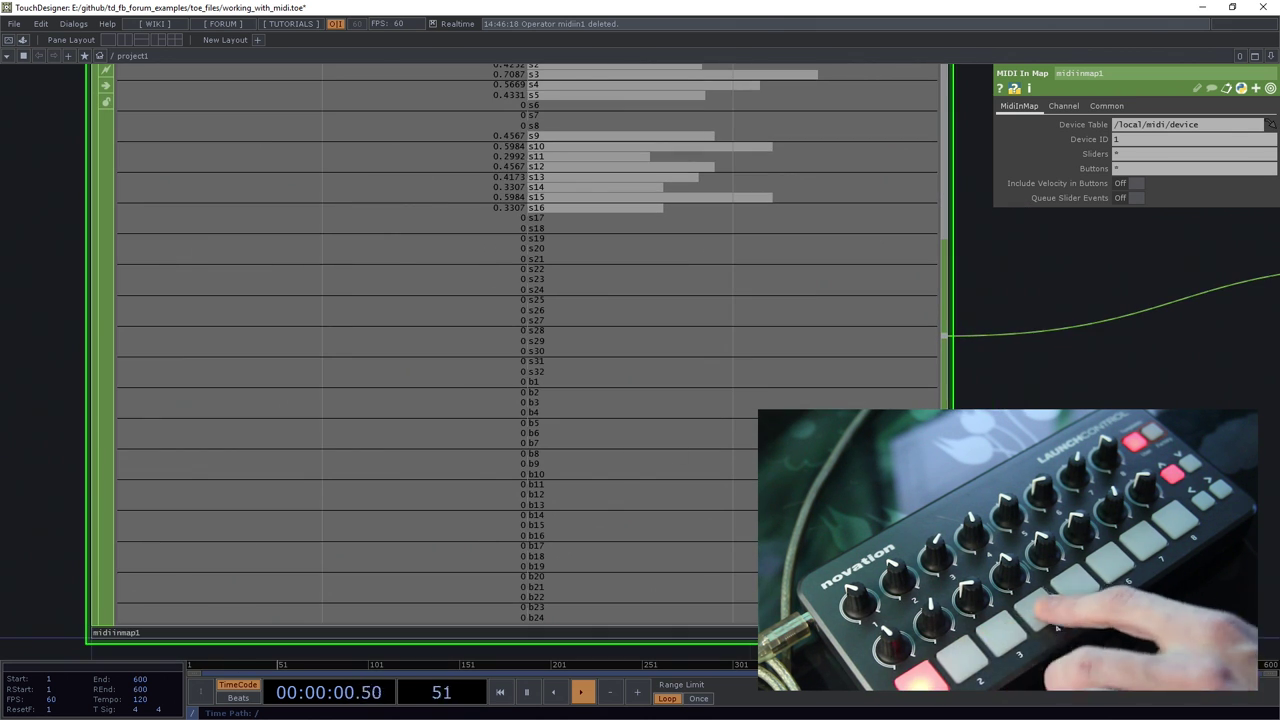
pyautogui.scroll(-3, 728, 450)
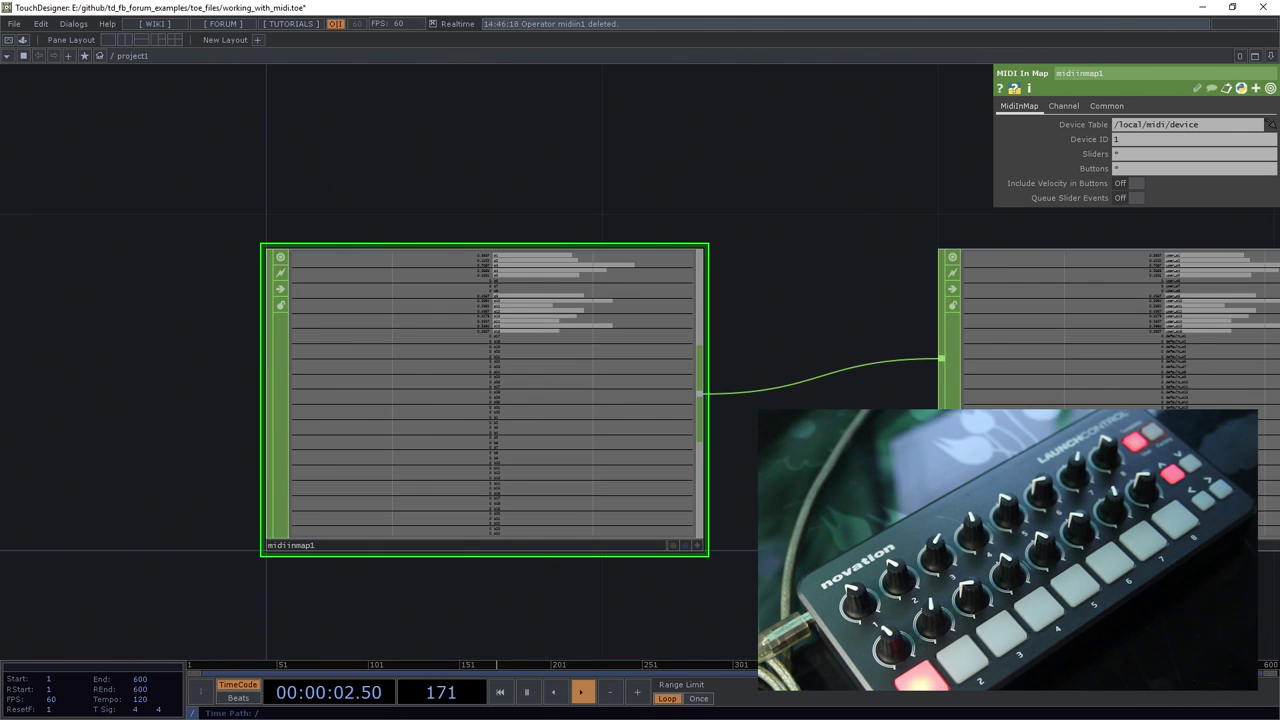
pyautogui.scroll(-4, 363, 314)
# Pan across the rename2, math1 and midiout1 row, then frame every operator in view
pyautogui.moveTo(651, 443); pyautogui.dragTo(457, 420)
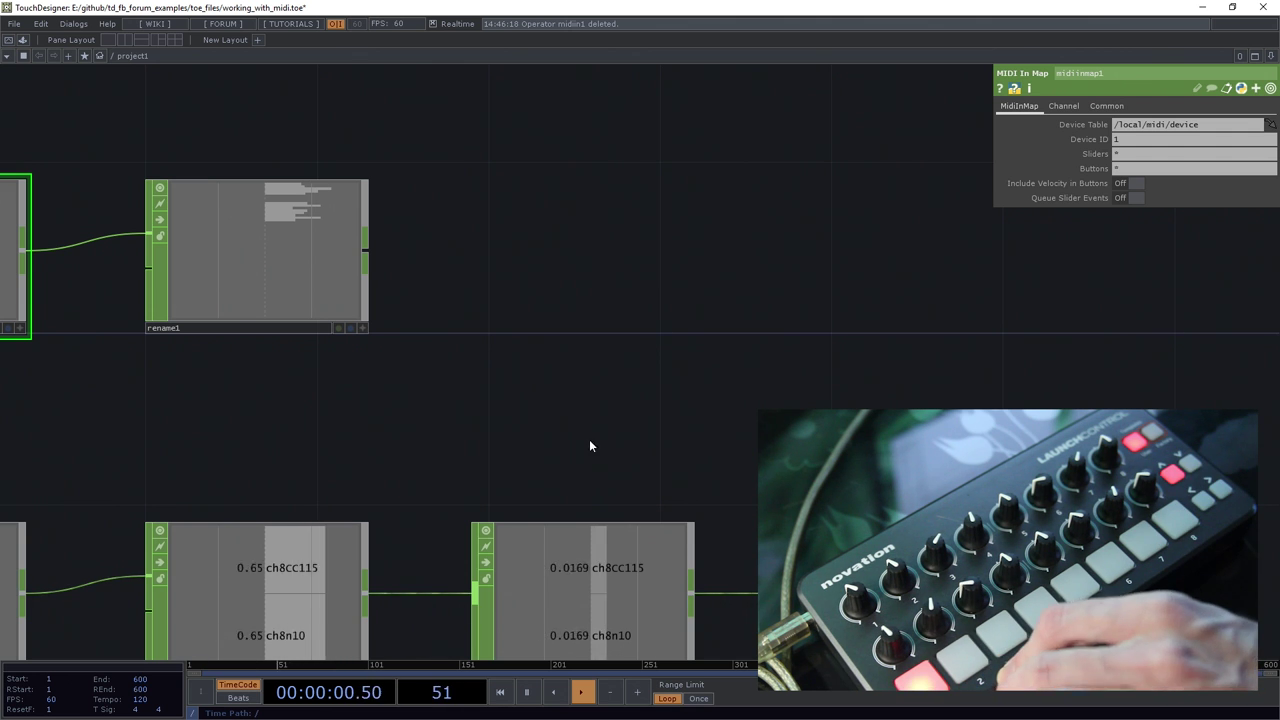
pyautogui.moveTo(590, 448); pyautogui.dragTo(594, 196)
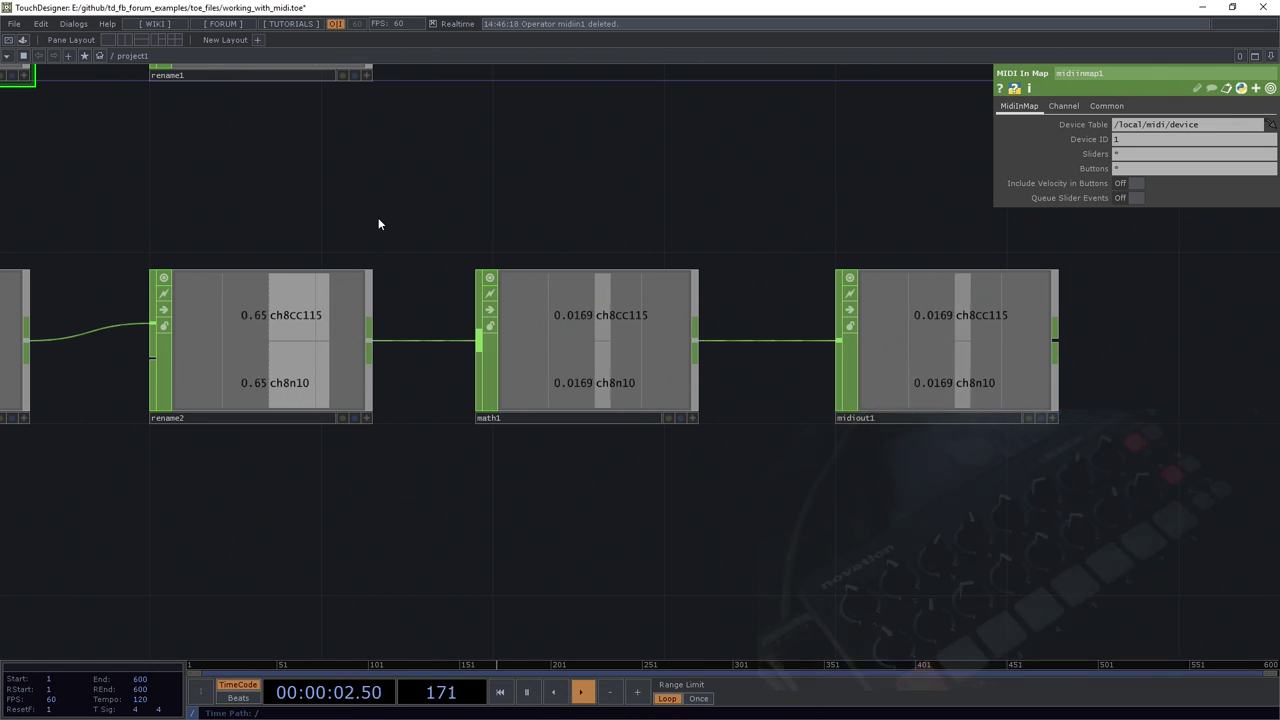
pyautogui.press('h')
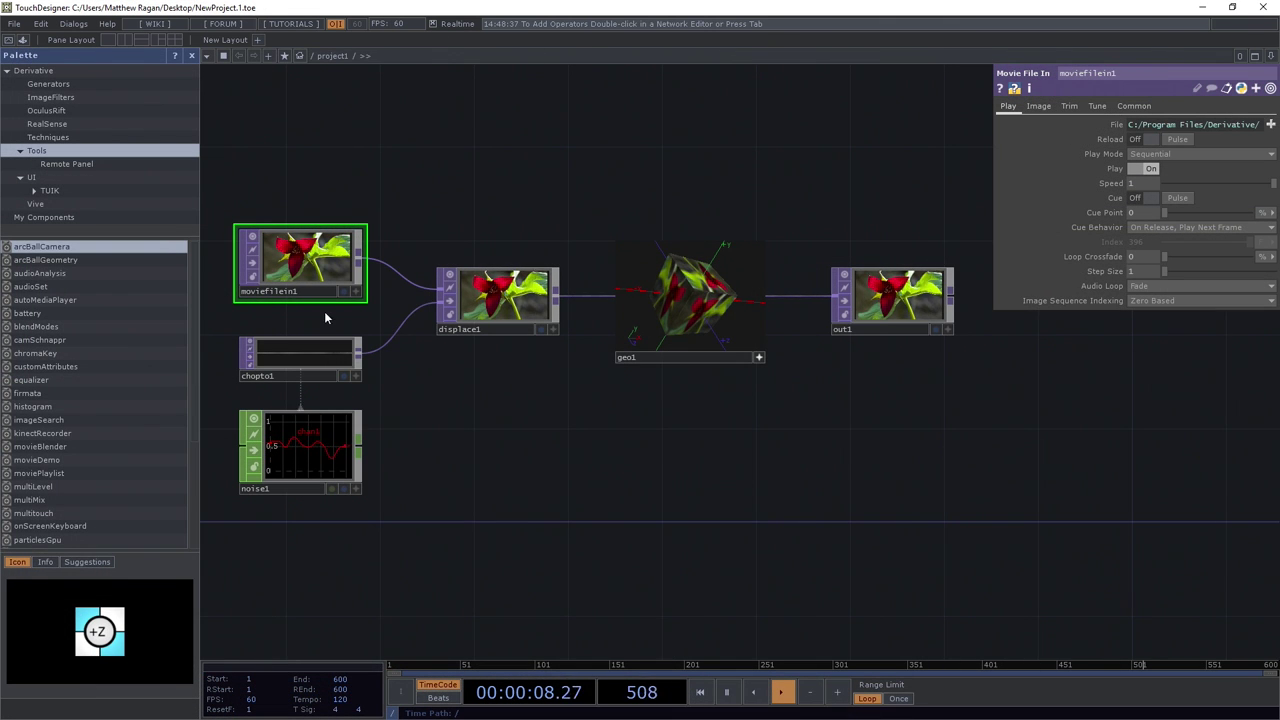
# Delete all six starter operators and close the Palette, leaving an empty, centred network
pyautogui.moveTo(246, 151); pyautogui.dragTo(846, 625)
pyautogui.press('Delete')
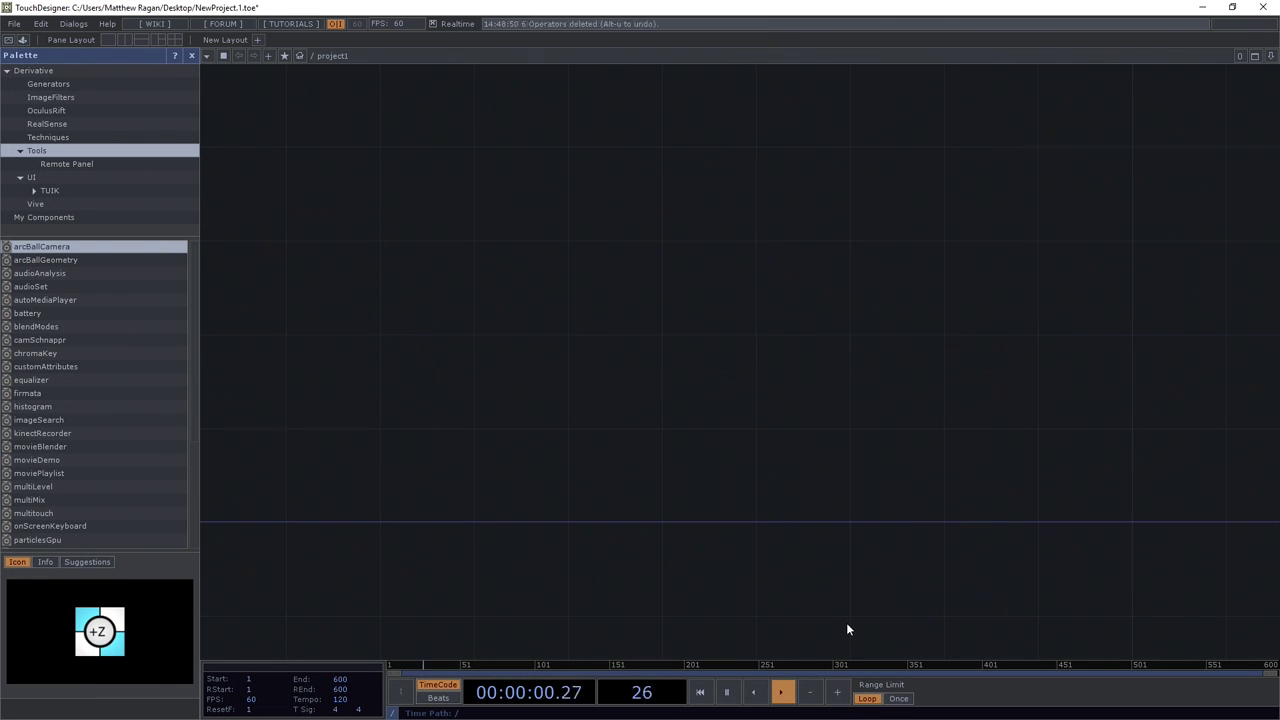
pyautogui.click(193, 56)
pyautogui.press('h')
# Add a MIDI In CHOP, midiin1, to the empty canvas and frame it
pyautogui.press('Tab')
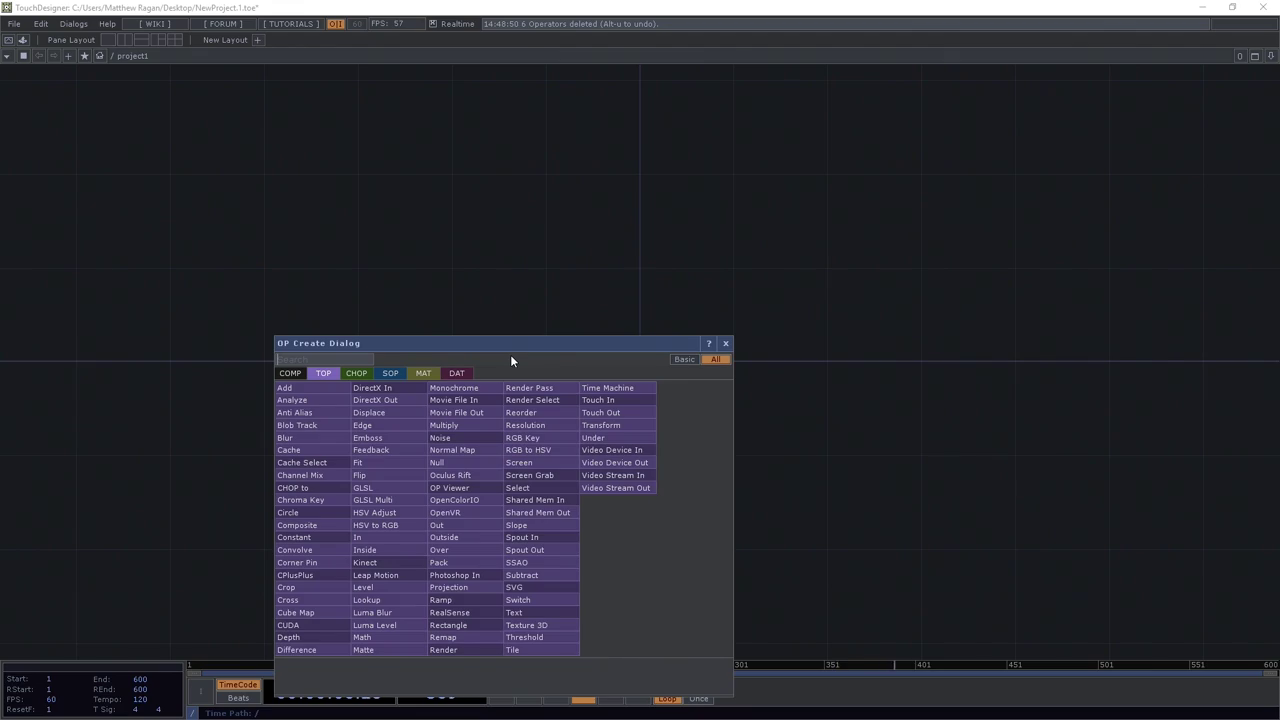
pyautogui.press('Tab')
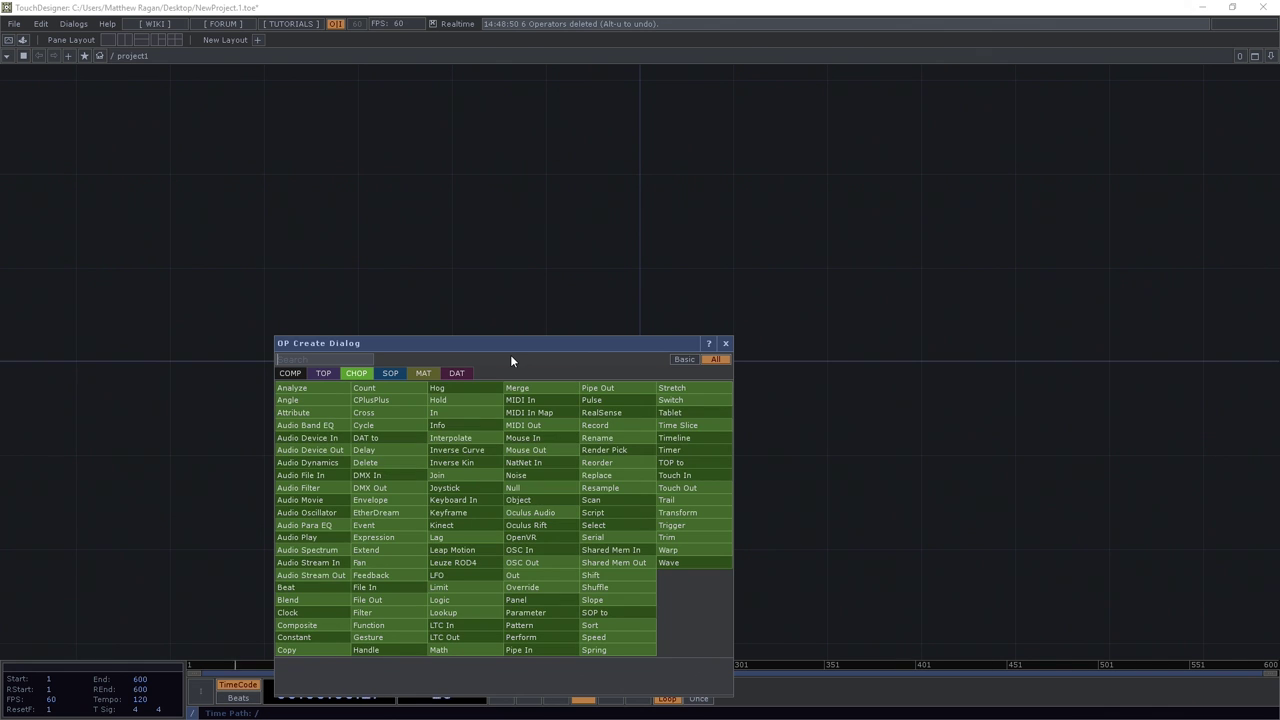
pyautogui.write('mi')
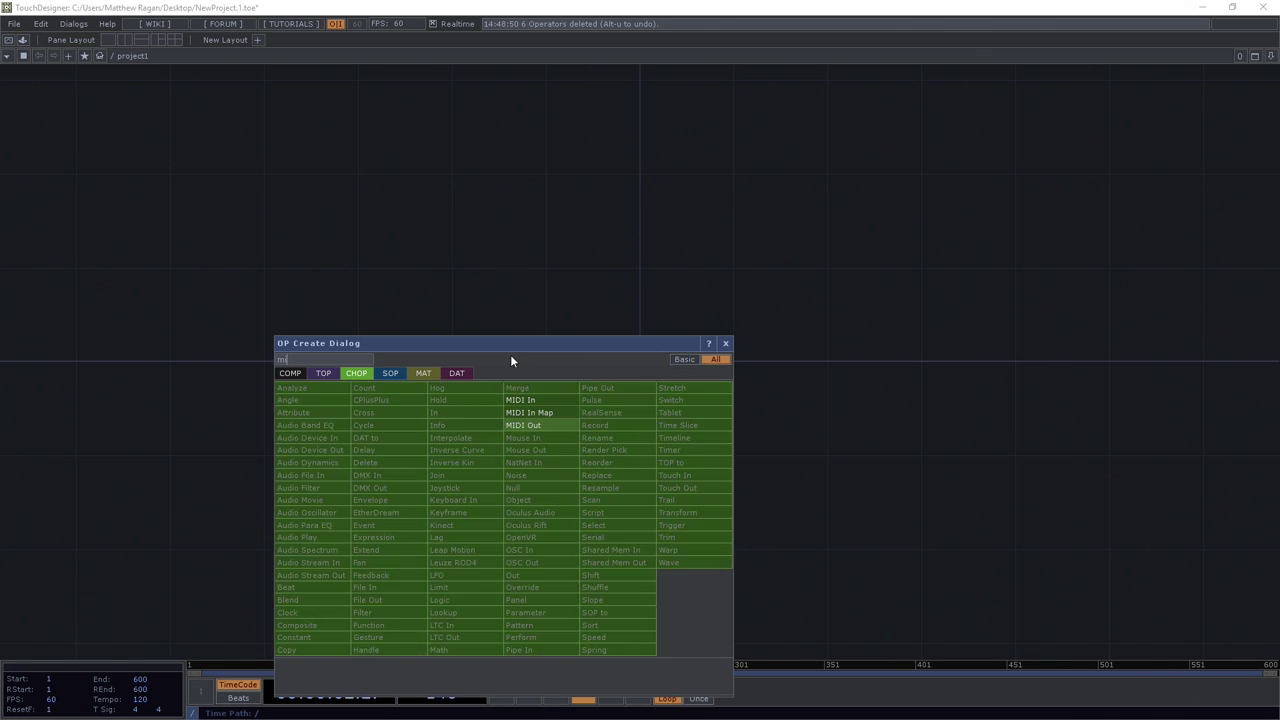
pyautogui.click(520, 400)
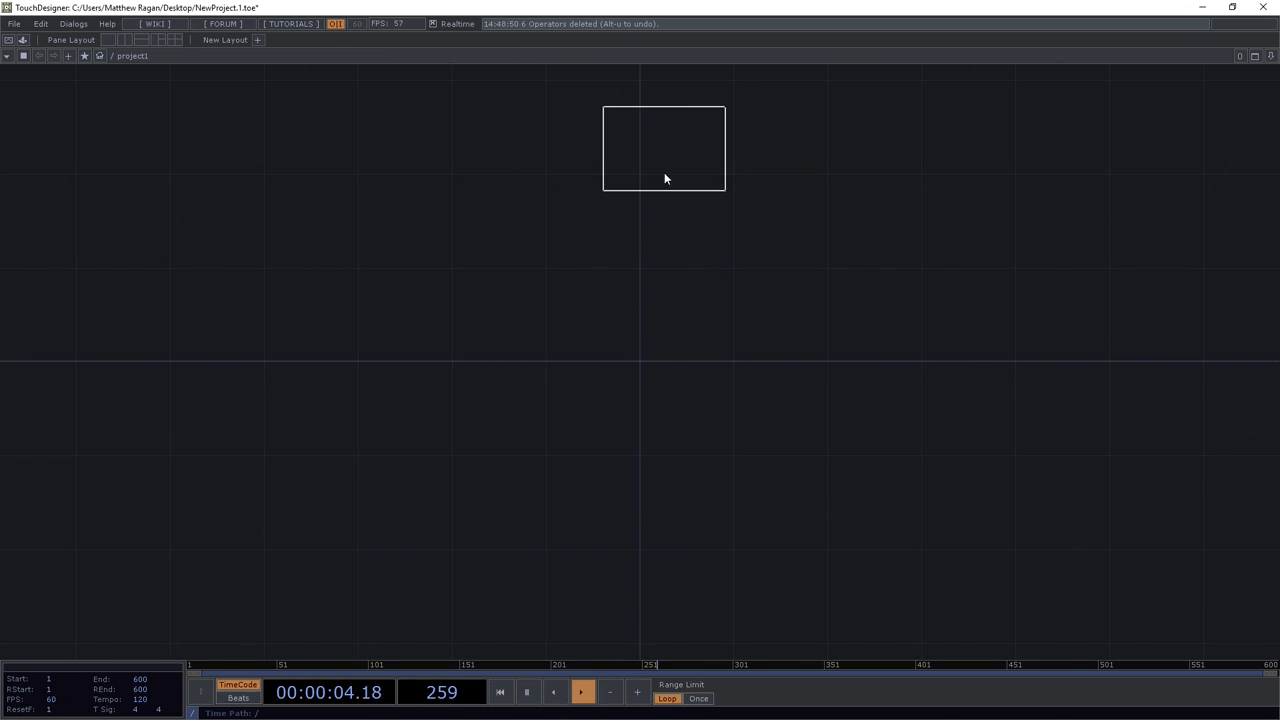
pyautogui.click(691, 177)
pyautogui.press('h')
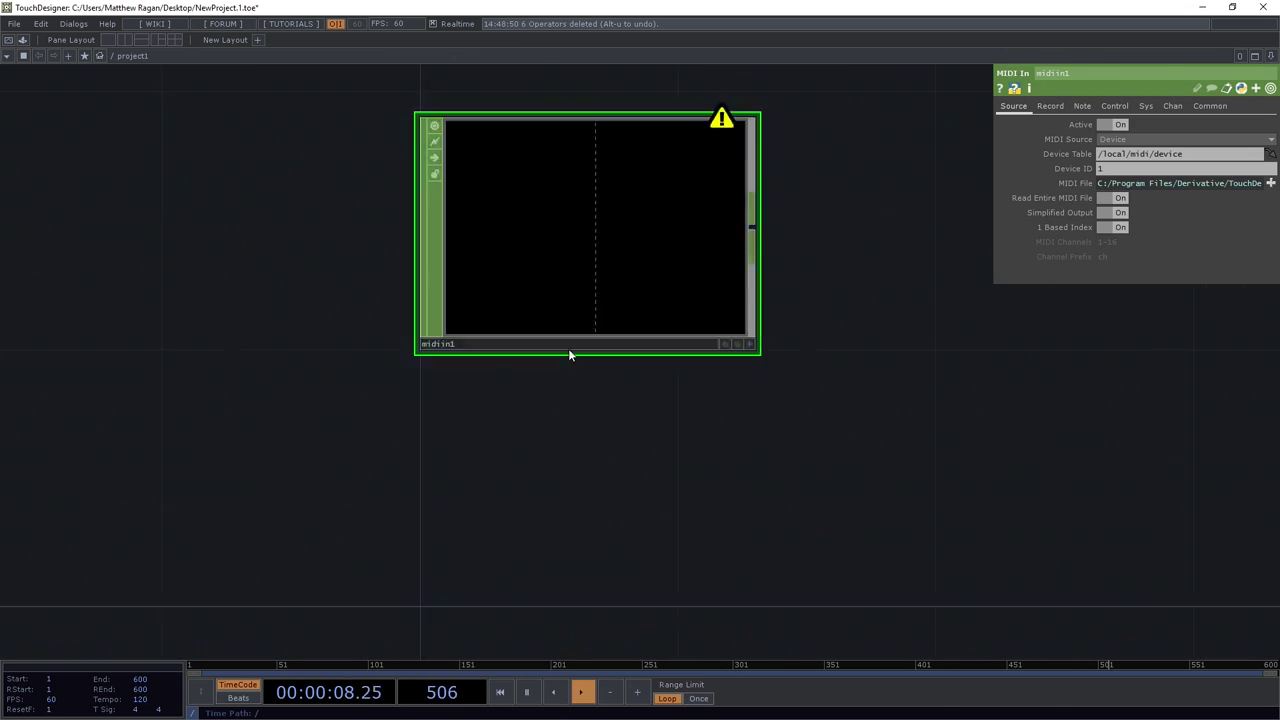
# Create a MIDI In Map CHOP, midiinmap1, and place it below midiin1
pyautogui.scroll(-3, 570, 352)
pyautogui.press('Tab')
pyautogui.write('mid')
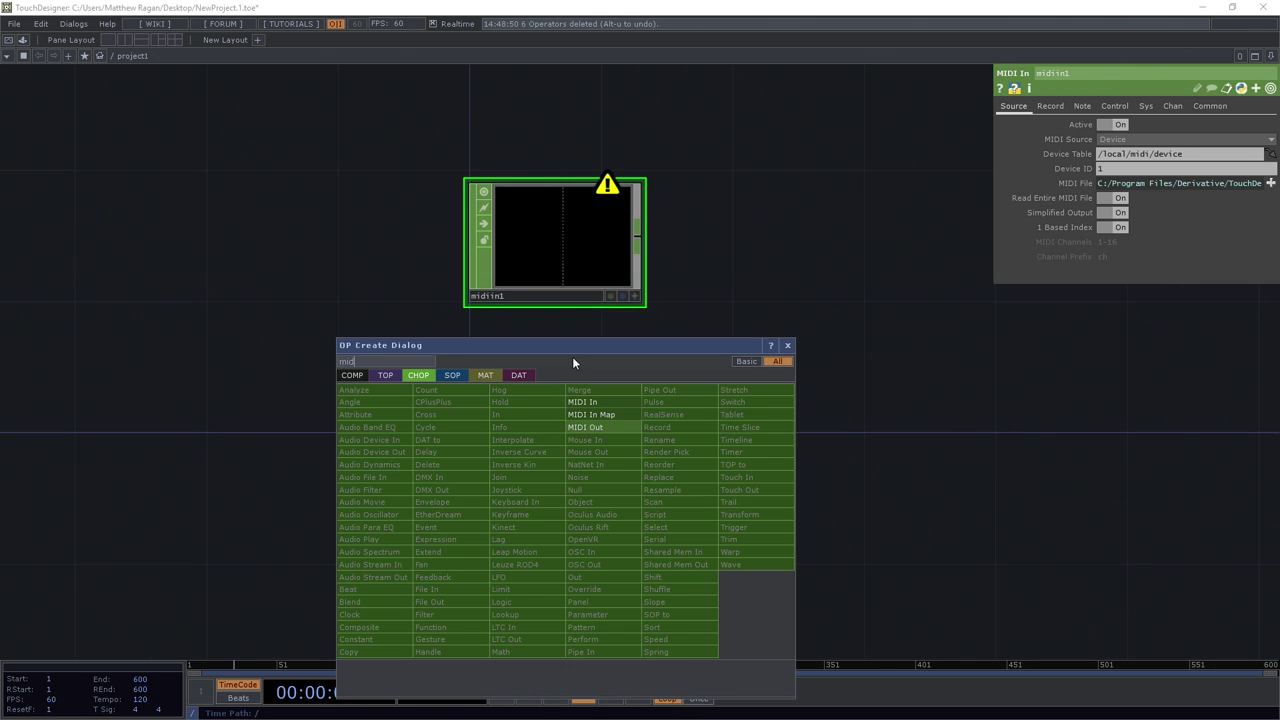
pyautogui.click(591, 414)
pyautogui.scroll(2, 590, 380)
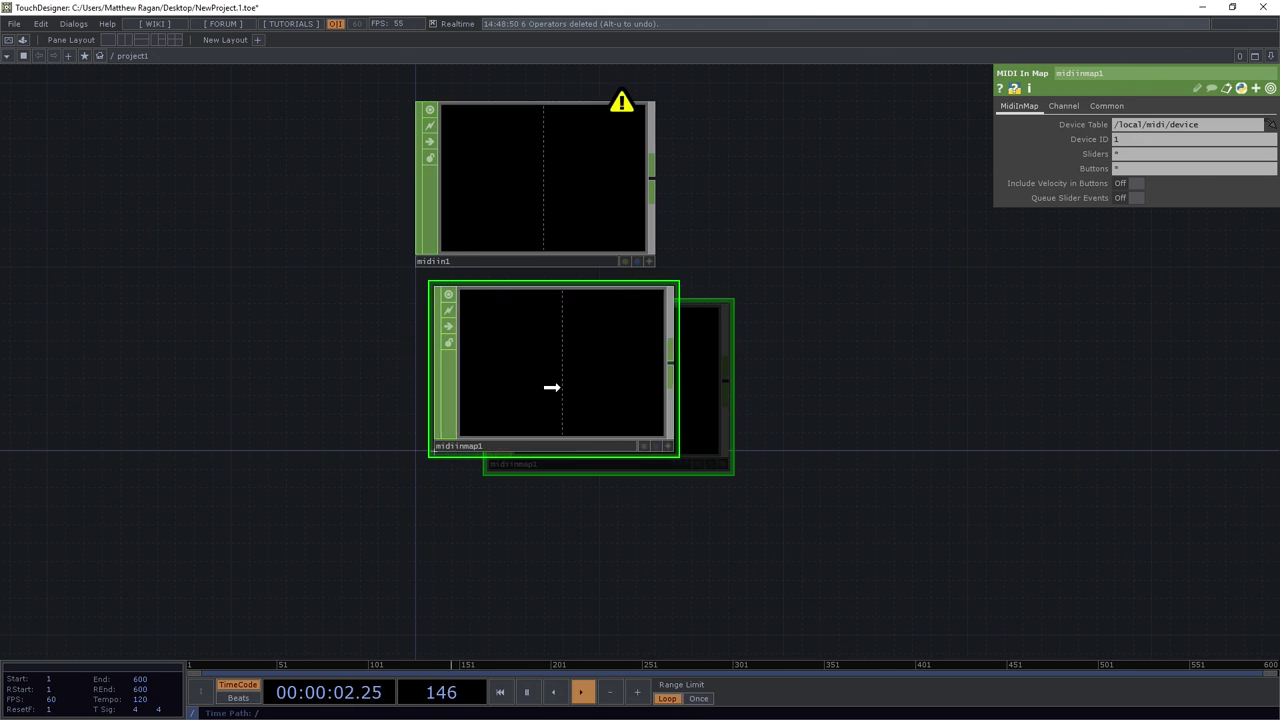
pyautogui.click(547, 387)
# Inspect the parameters of midiin1 and midiinmap1, then centre both nodes in view
pyautogui.click(660, 190)
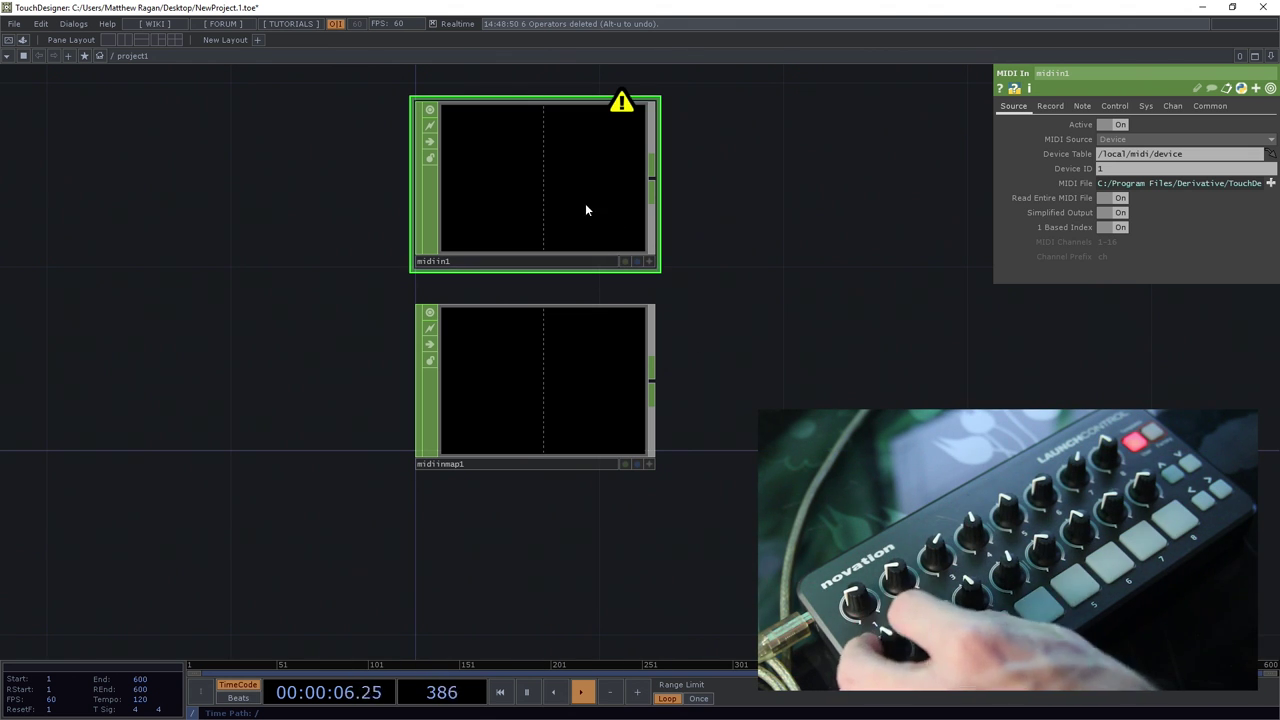
pyautogui.click(523, 377)
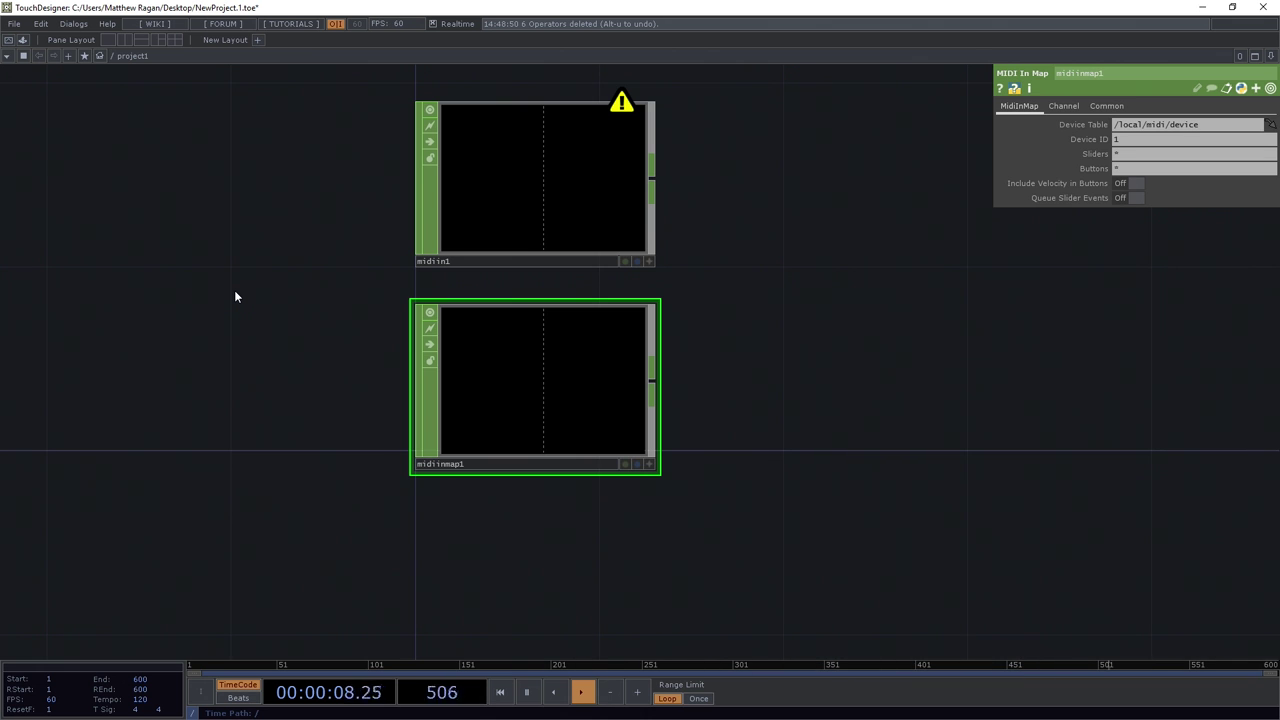
pyautogui.moveTo(680, 317); pyautogui.dragTo(441, 338)
# Open the MIDI Device Mapper from the Dialogs menu and add a new device mapping
pyautogui.click(78, 26)
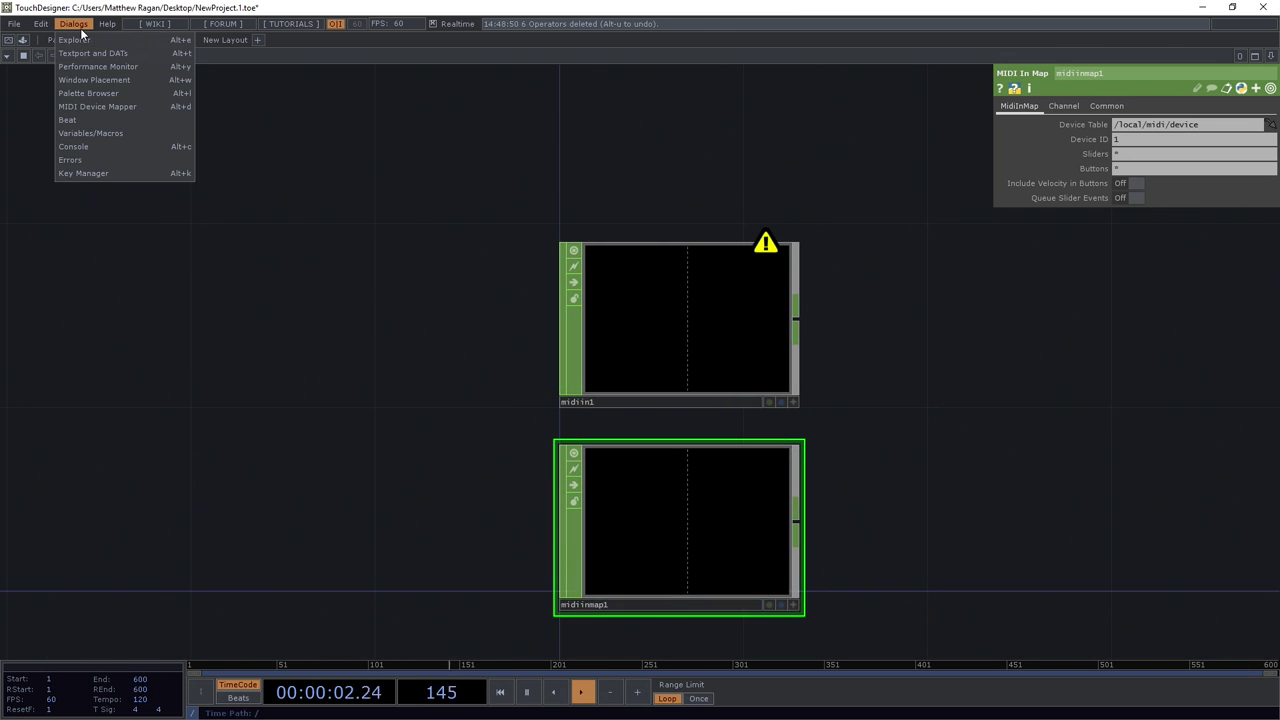
pyautogui.click(121, 105)
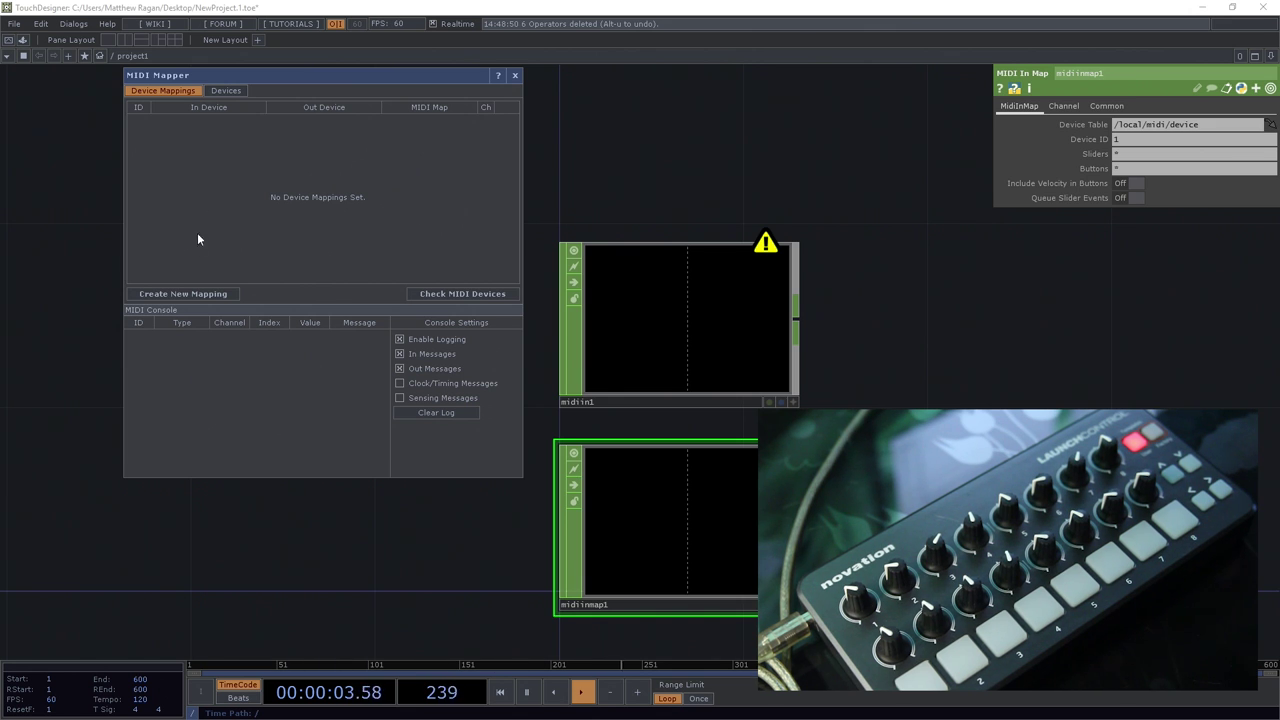
pyautogui.click(208, 296)
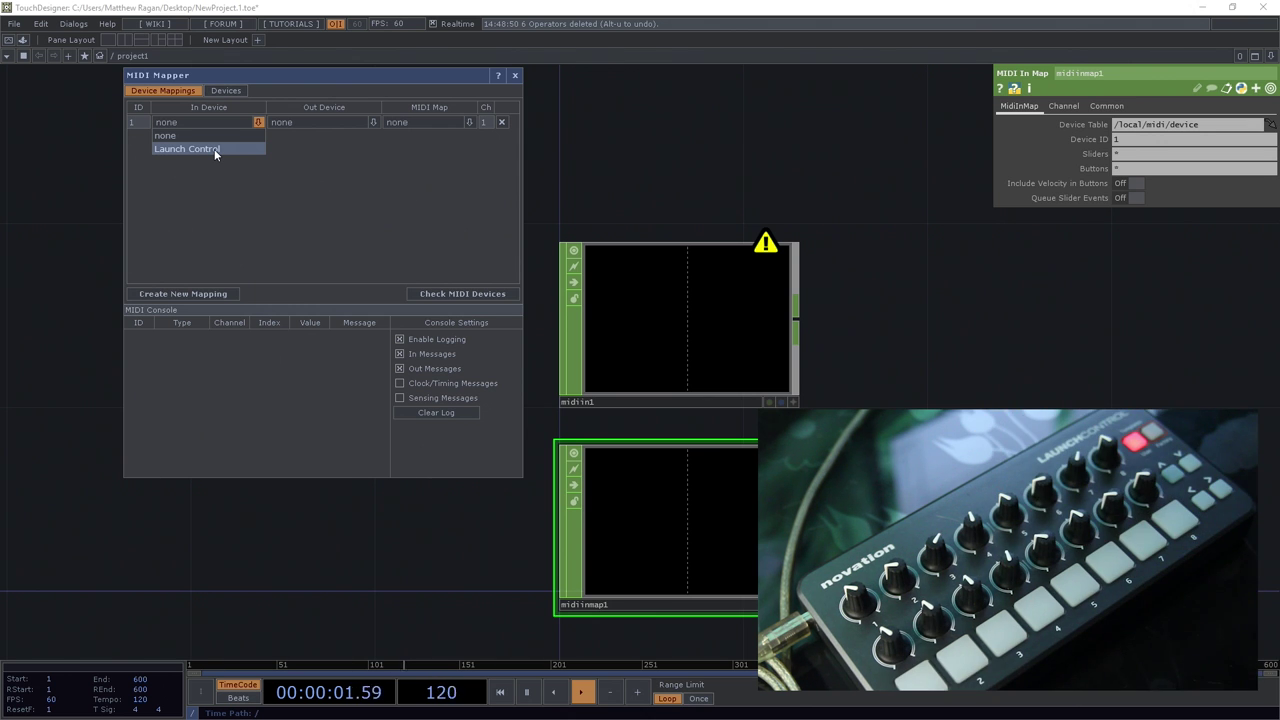
# Set mapping 1's In Device and Out Device to Launch Control, leaving MIDI Map at none
pyautogui.click(214, 149)
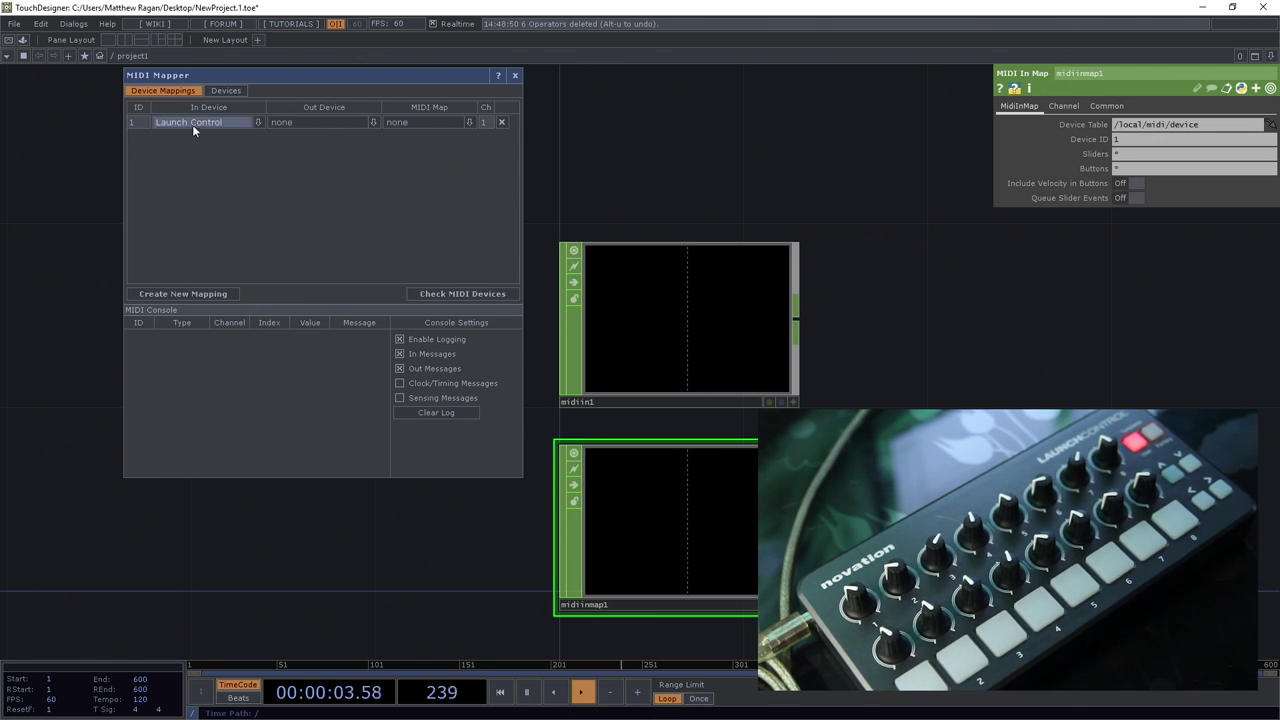
pyautogui.click(314, 123)
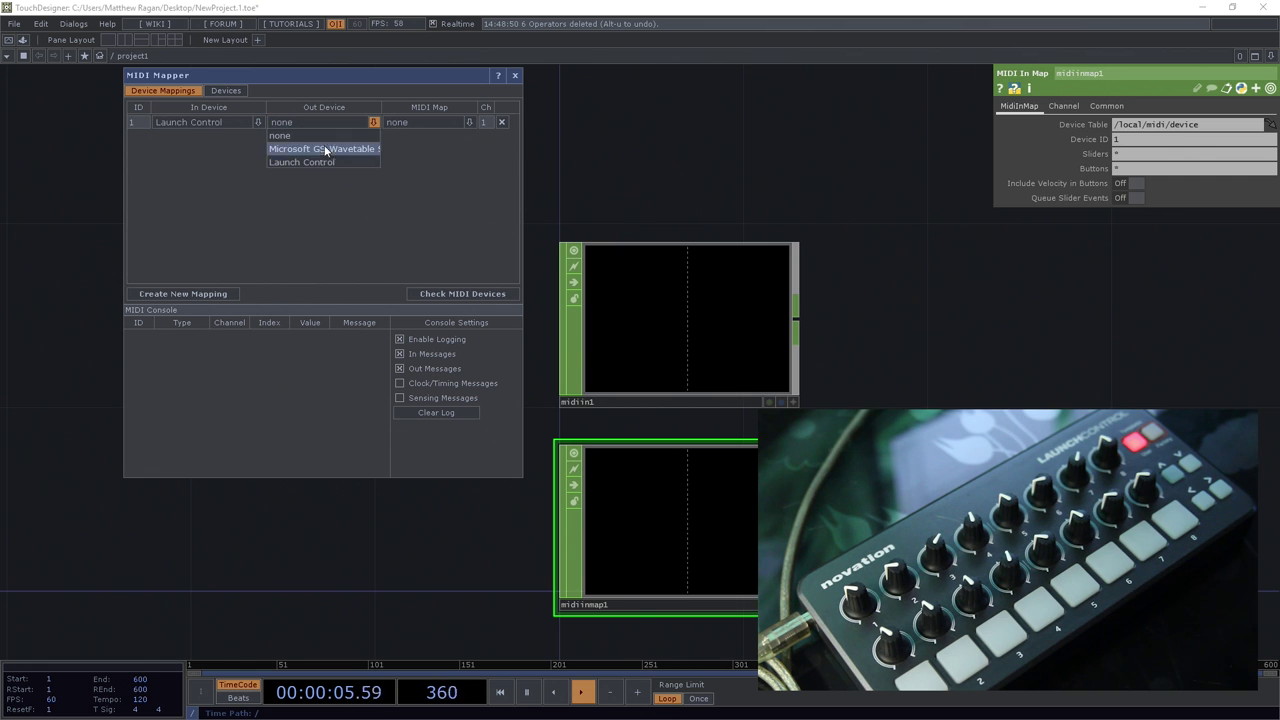
pyautogui.click(330, 163)
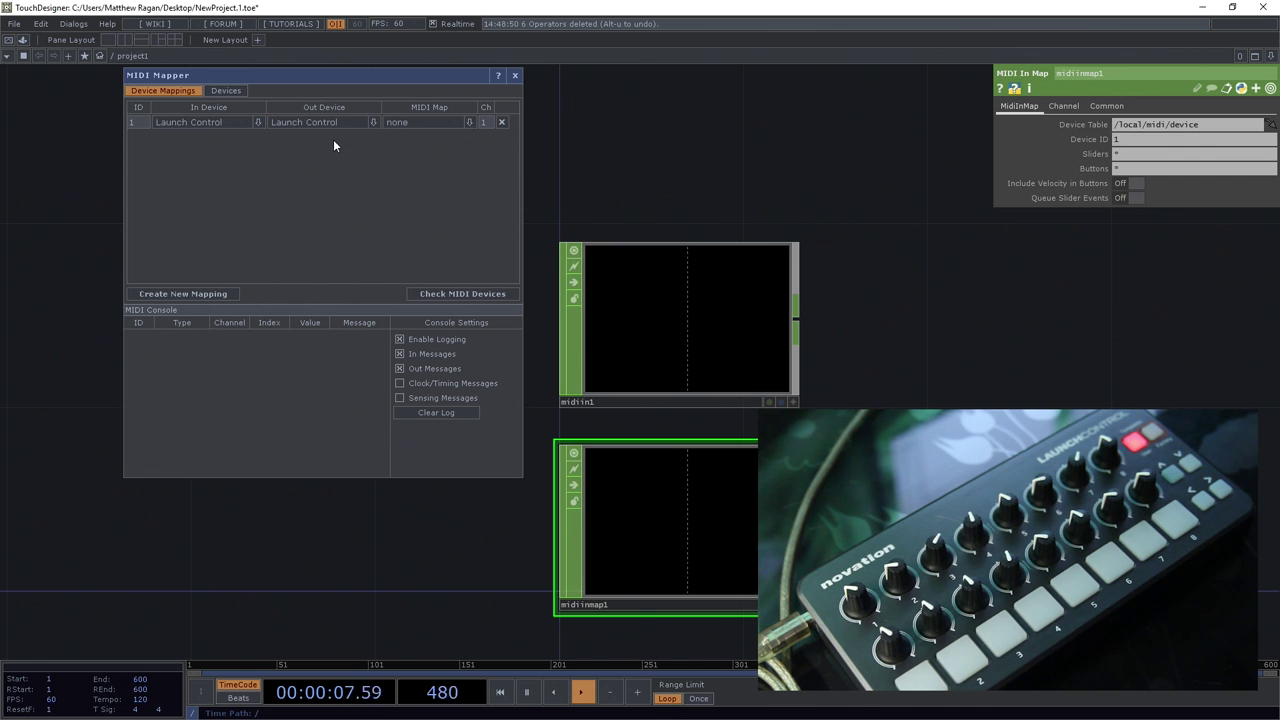
pyautogui.click(470, 121)
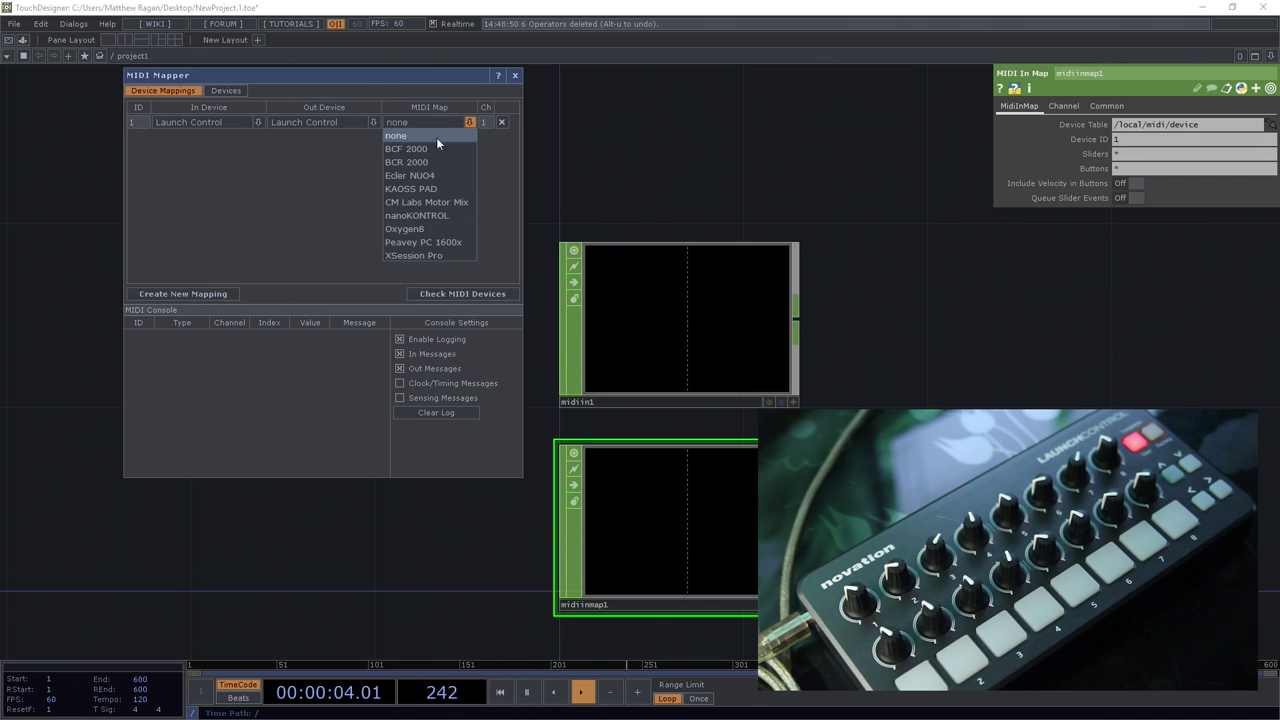
pyautogui.click(423, 121)
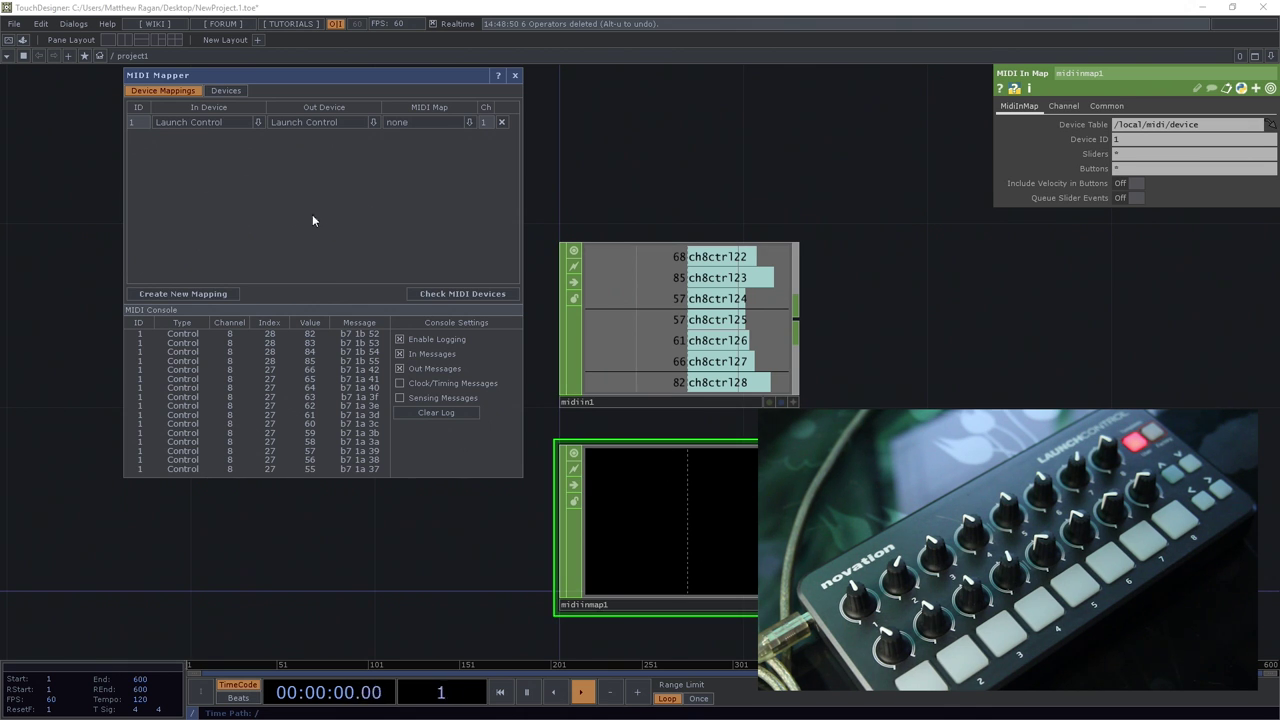
# Add a custom device in the Devices list and rename User Device Map to LaunchControl
pyautogui.click(224, 91)
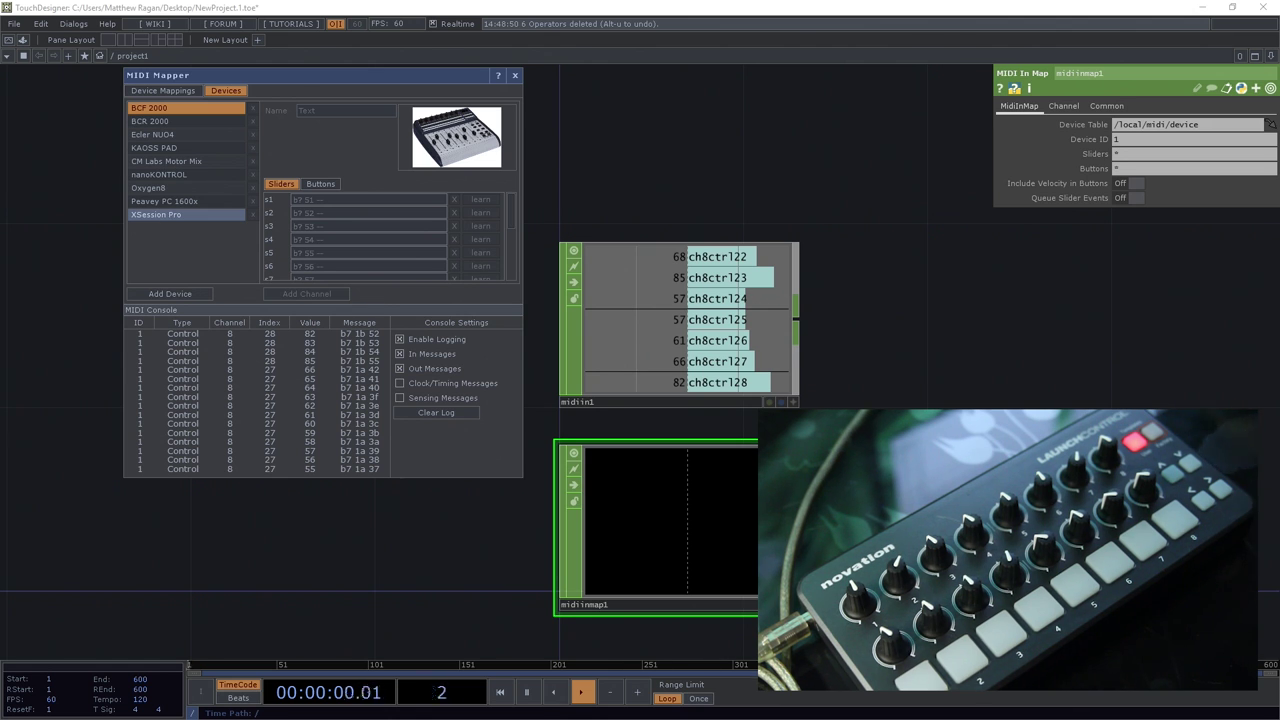
pyautogui.click(197, 294)
pyautogui.click(205, 228)
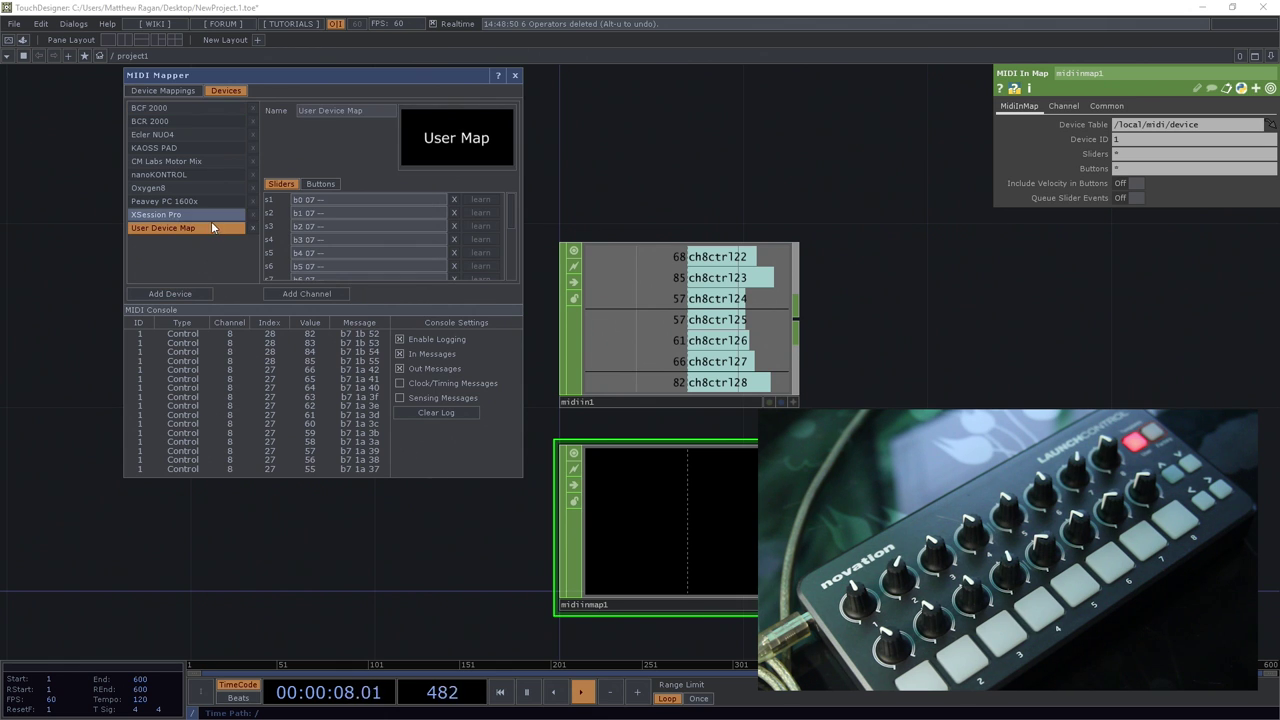
pyautogui.click(362, 111)
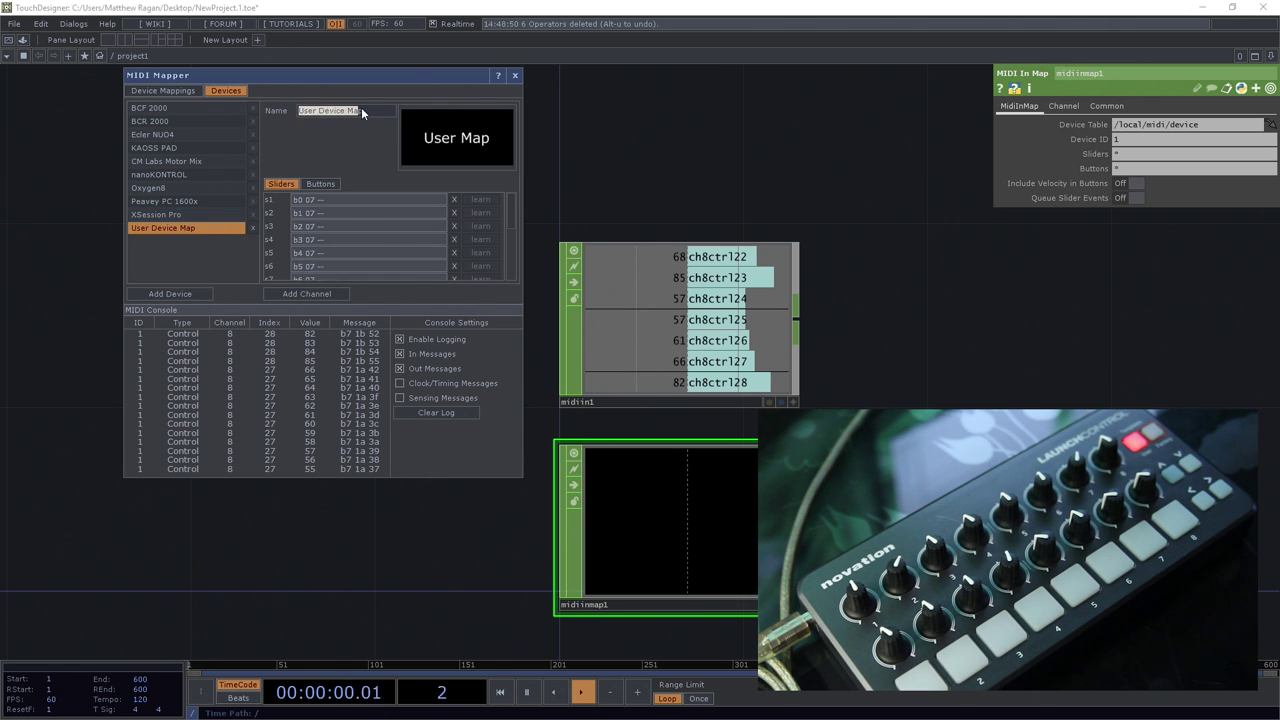
pyautogui.write('Launc')
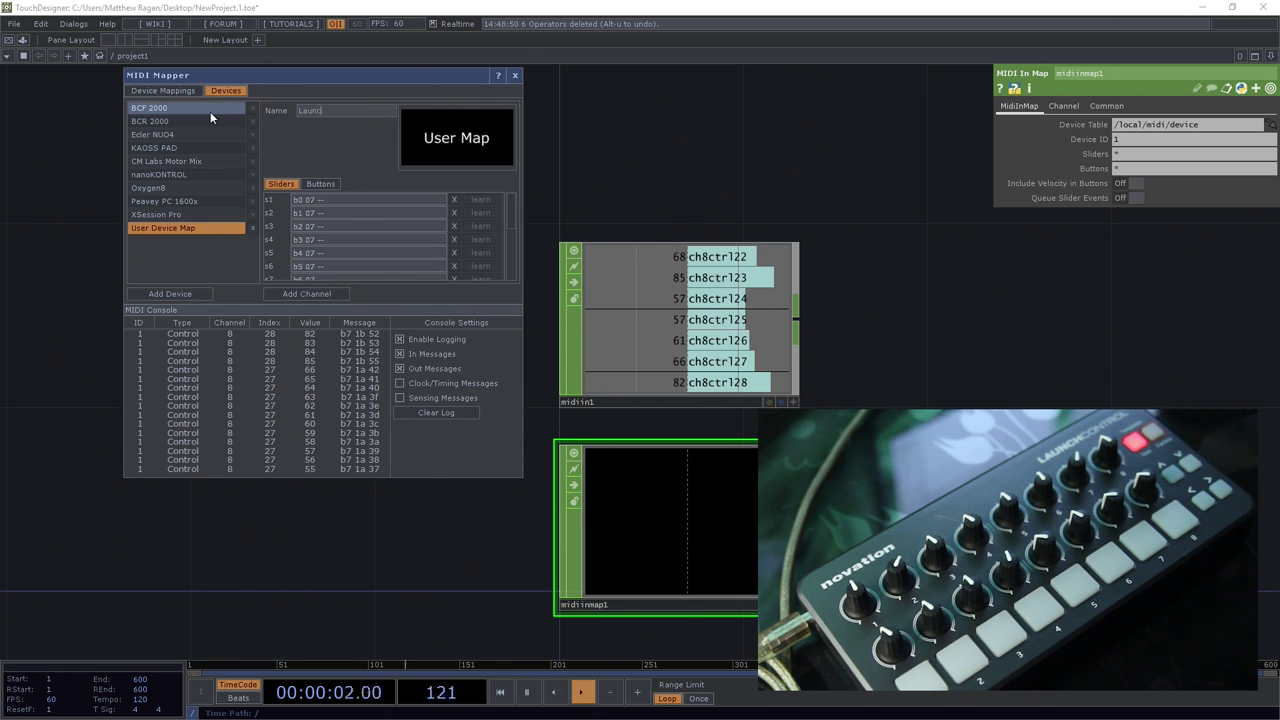
pyautogui.write('hControl')
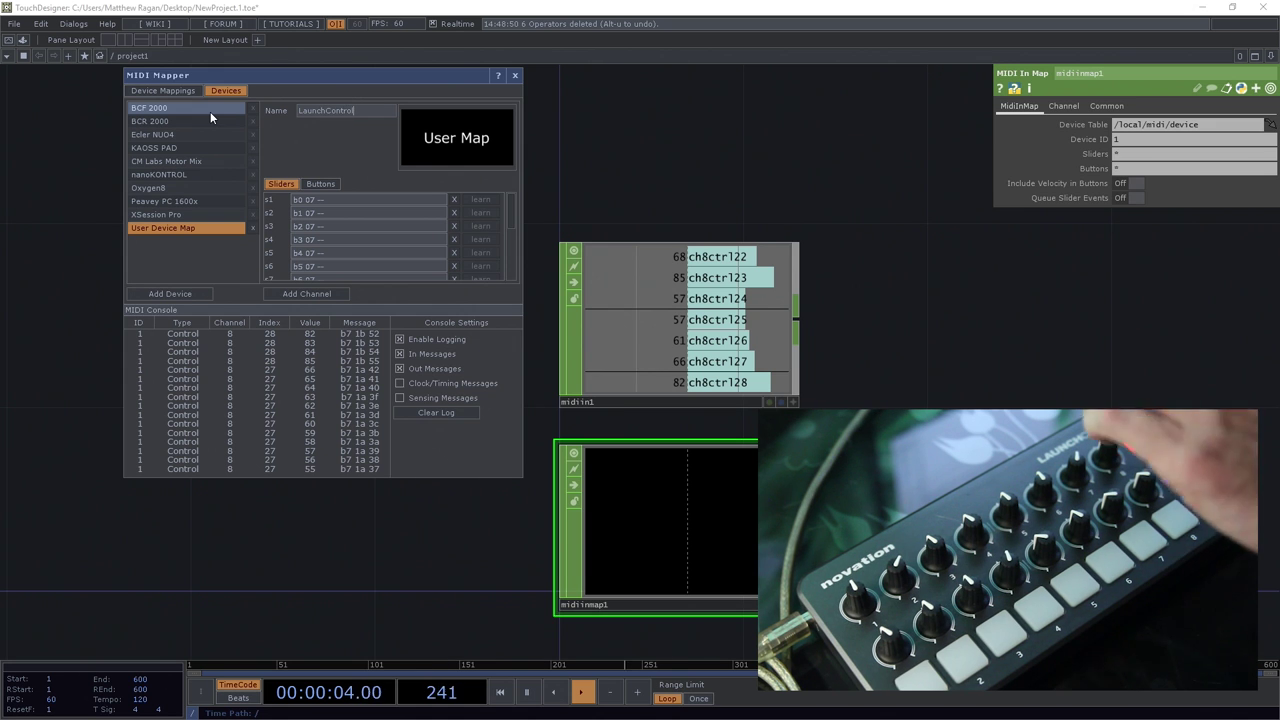
pyautogui.click(373, 160)
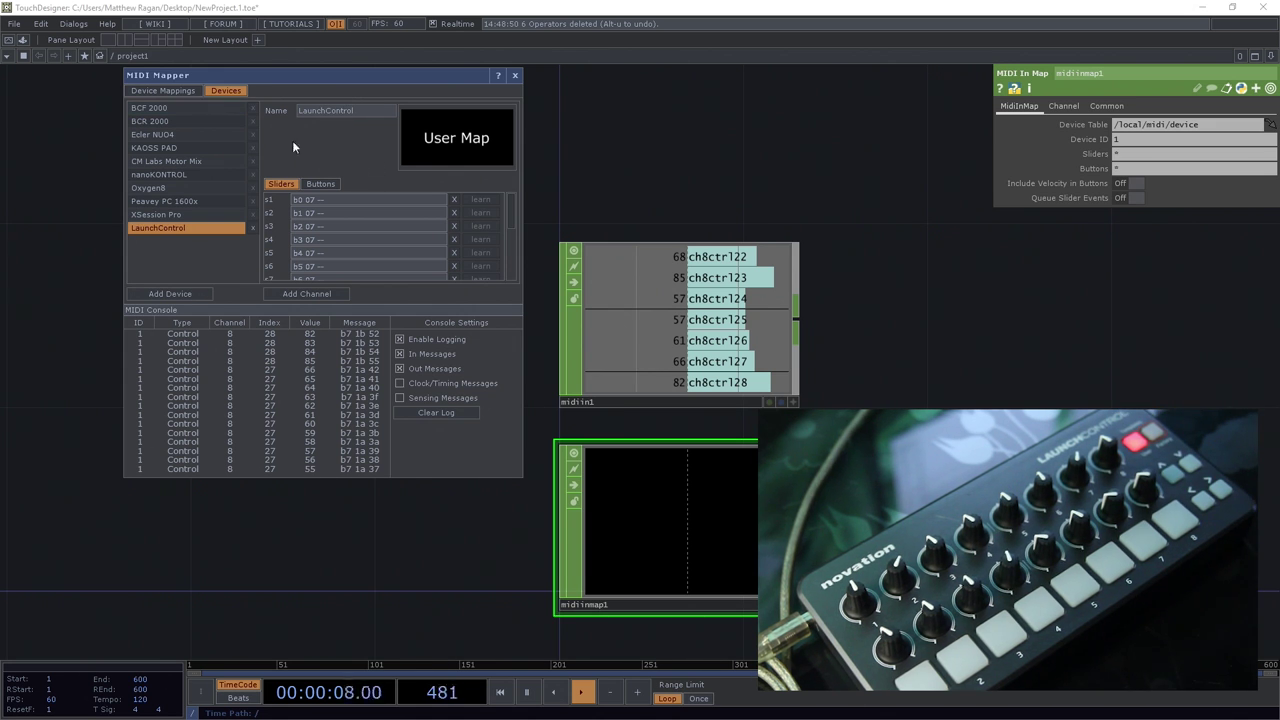
# Set mapping 1's MIDI Map to the custom LaunchControl device
pyautogui.click(183, 91)
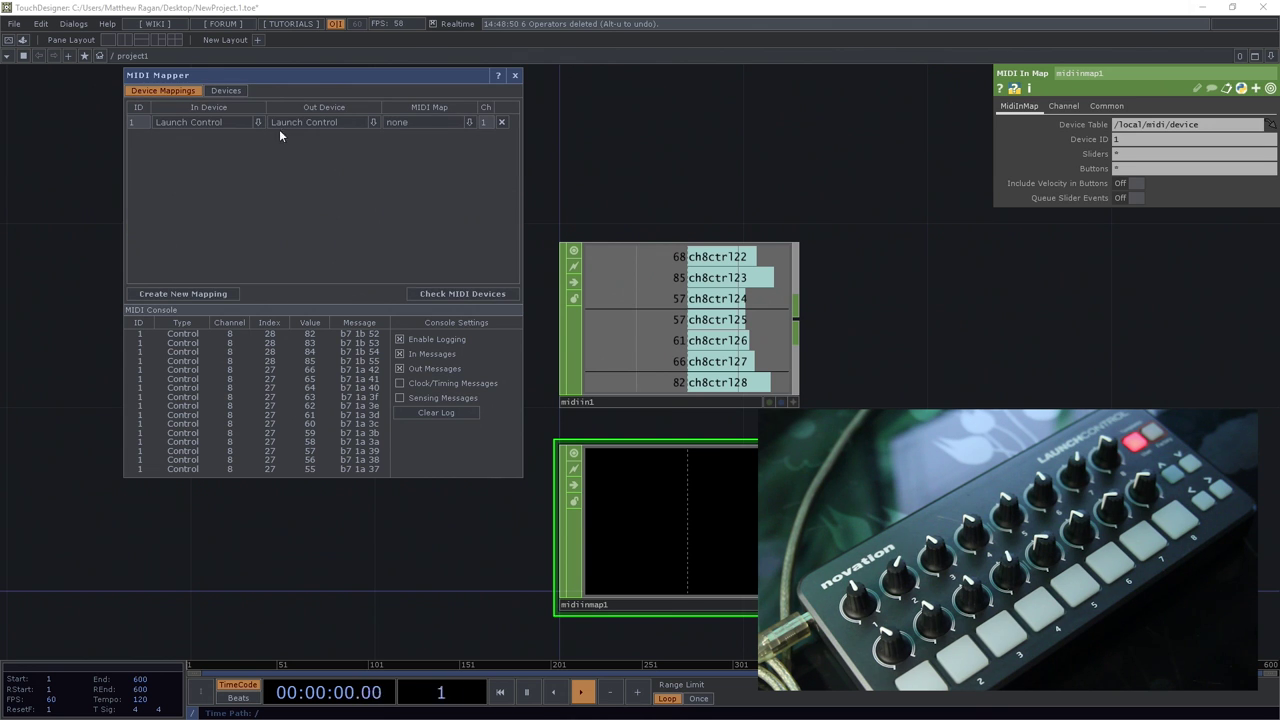
pyautogui.click(468, 121)
pyautogui.scroll(-1, 442, 152)
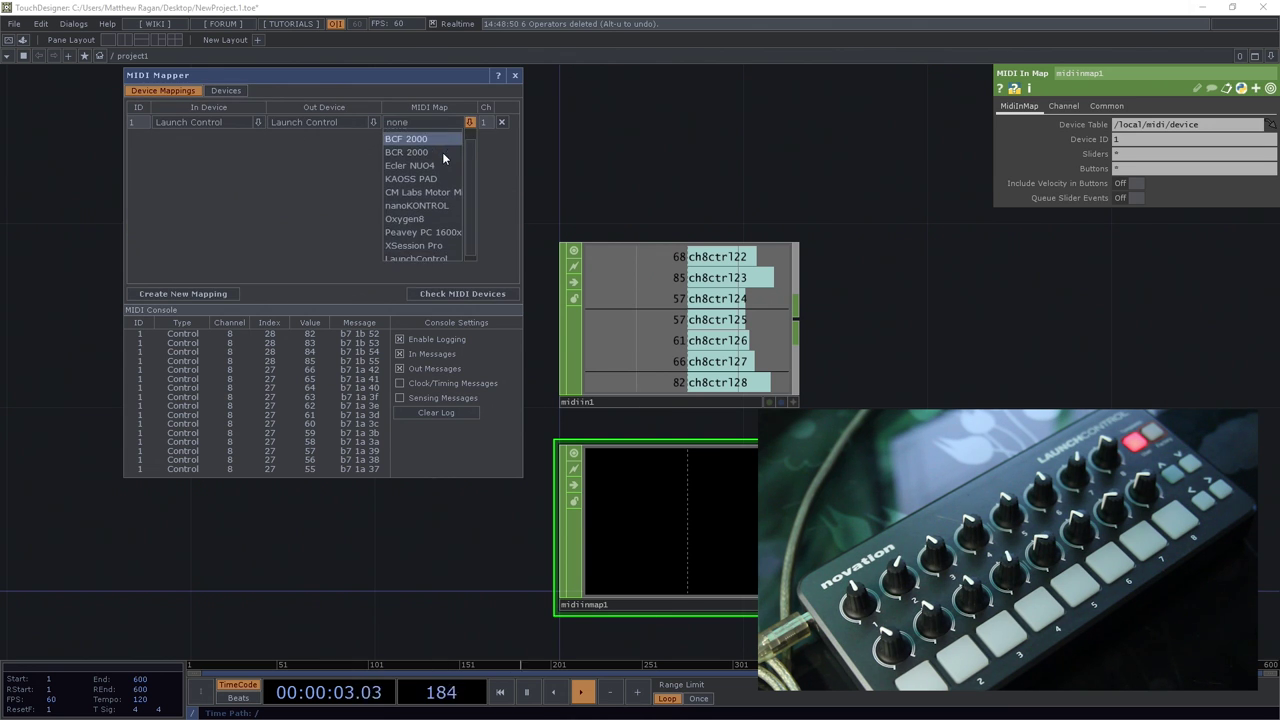
pyautogui.click(416, 256)
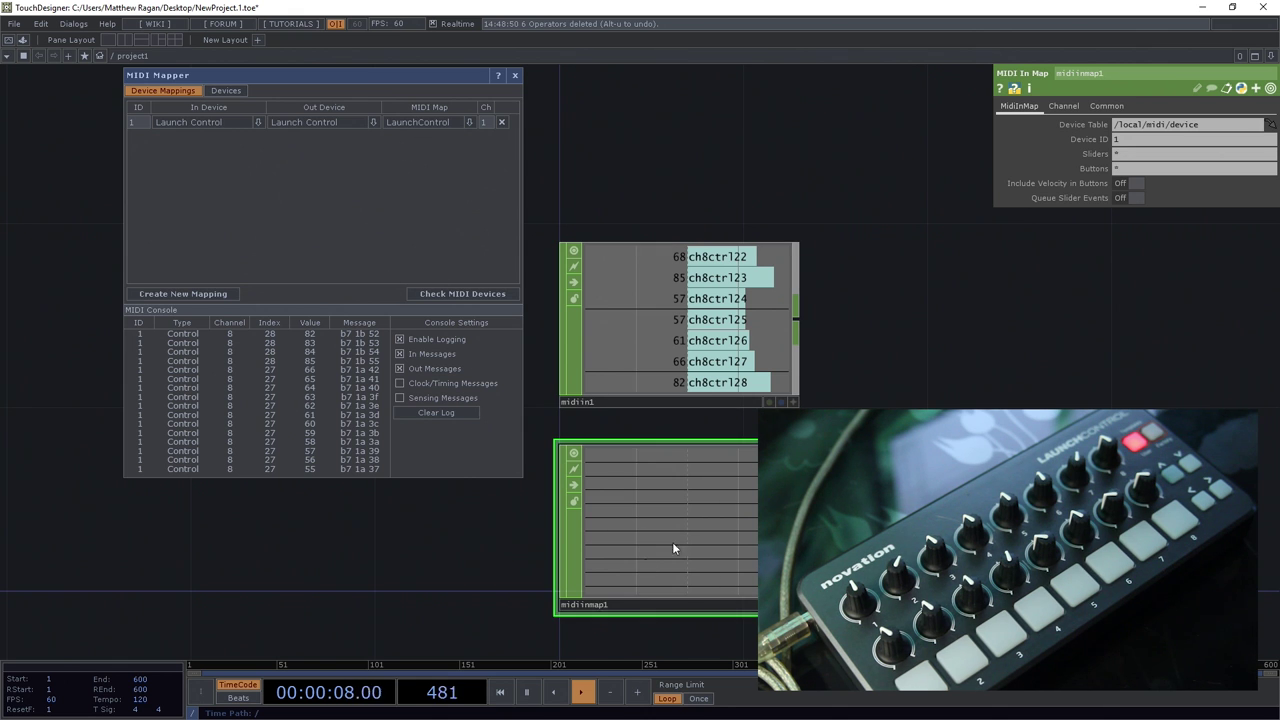
# Frame midiin1 and midiinmap1 to check the mapped s and b channels, then return to Devices
pyautogui.moveTo(677, 526); pyautogui.dragTo(680, 508)
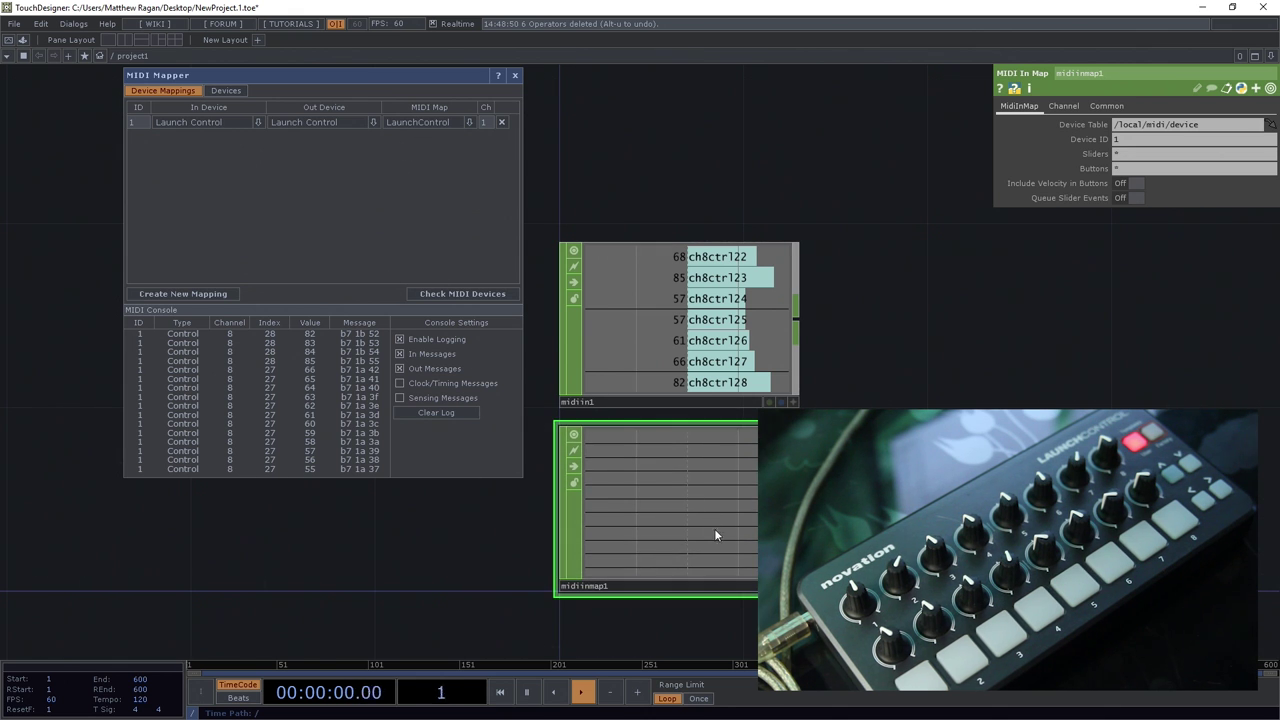
pyautogui.scroll(5, 715, 535)
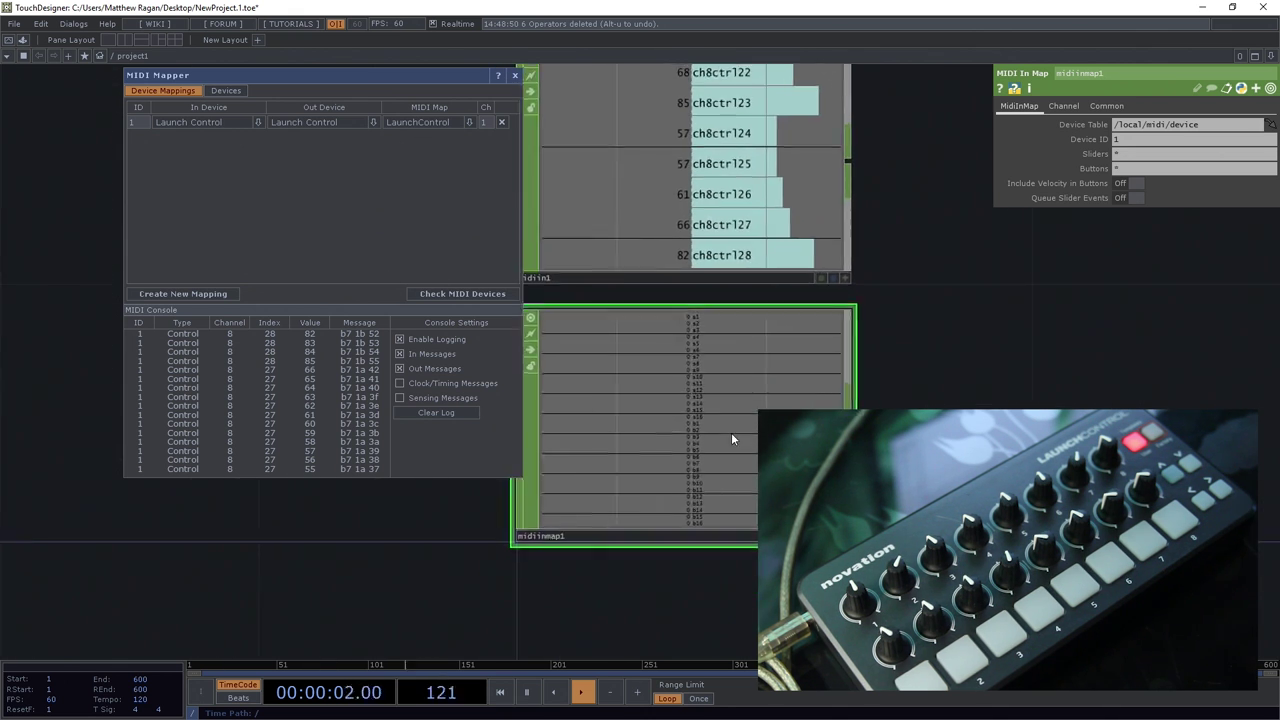
pyautogui.moveTo(732, 438); pyautogui.dragTo(755, 470, button='middle')
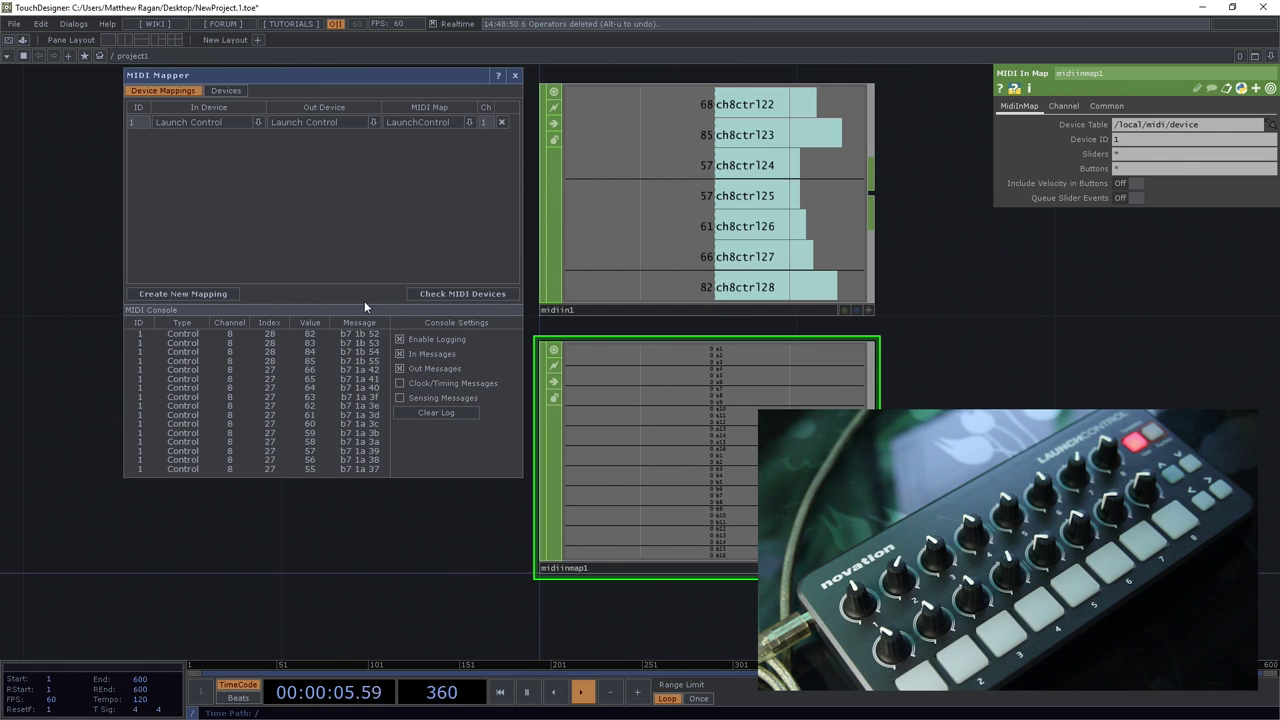
pyautogui.click(228, 93)
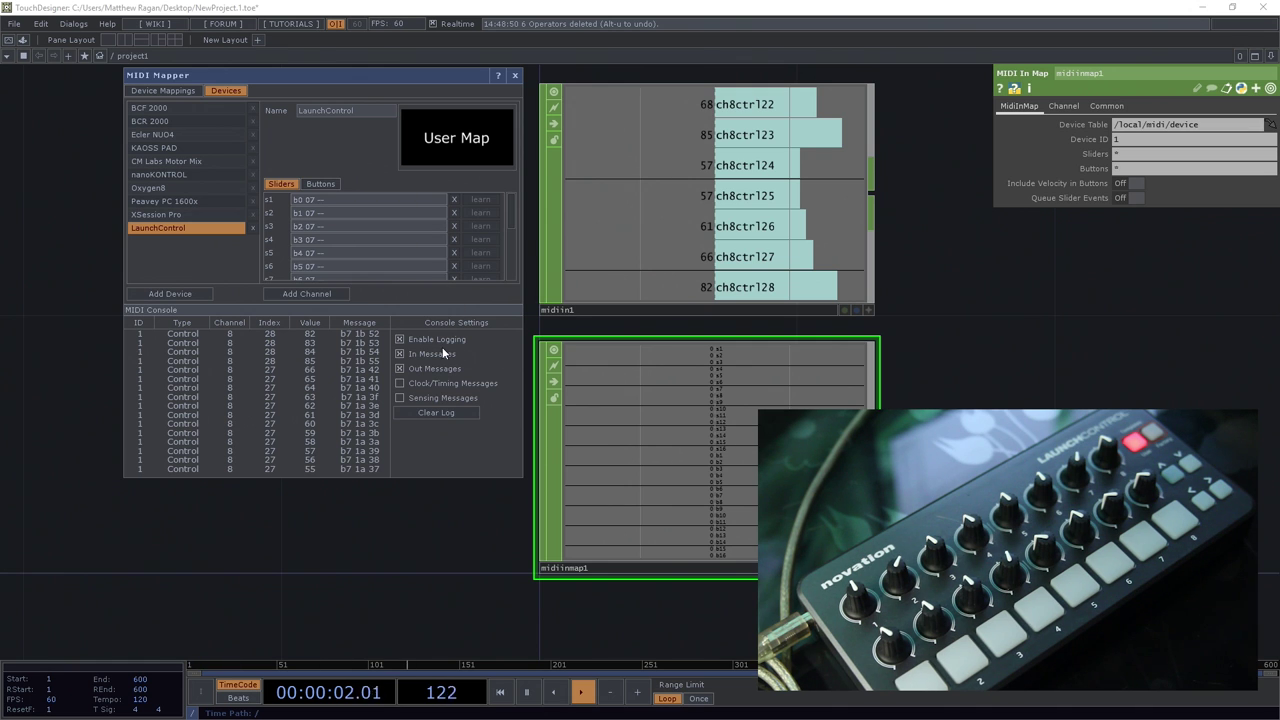
# Clear the MIDI Console log, then clear it again after moving the controller's controls
pyautogui.click(453, 413)
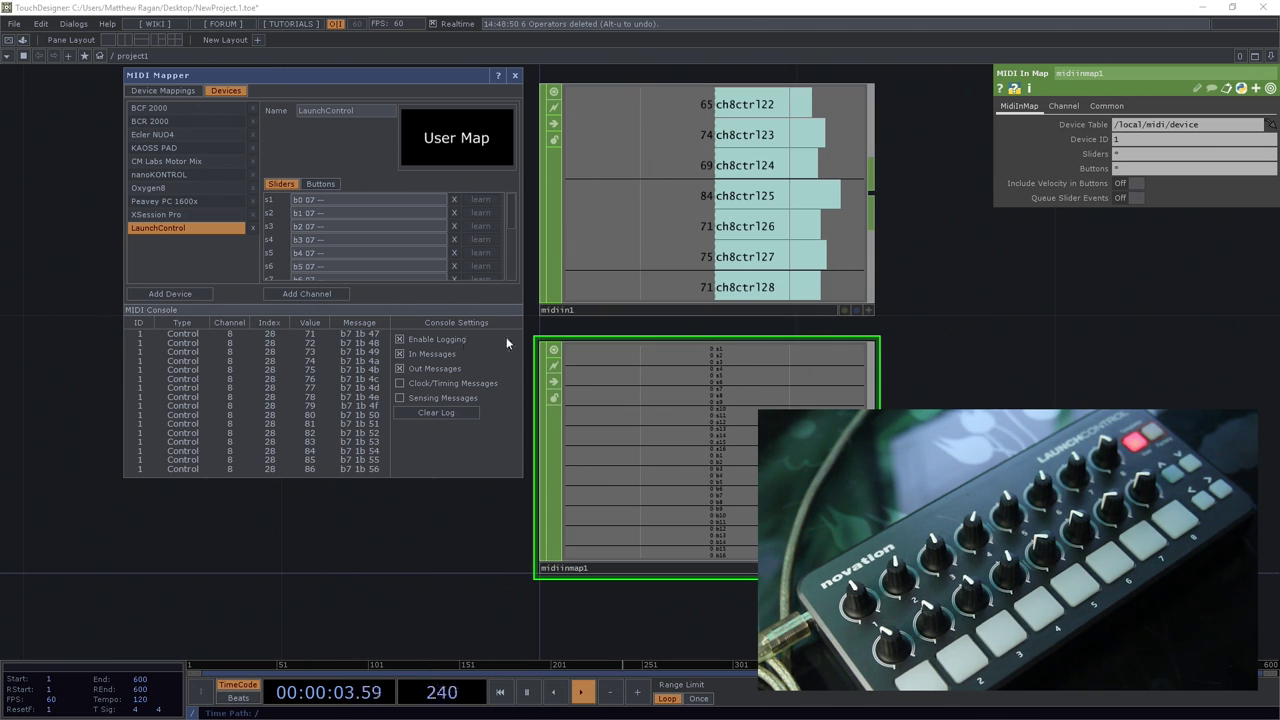
pyautogui.click(473, 414)
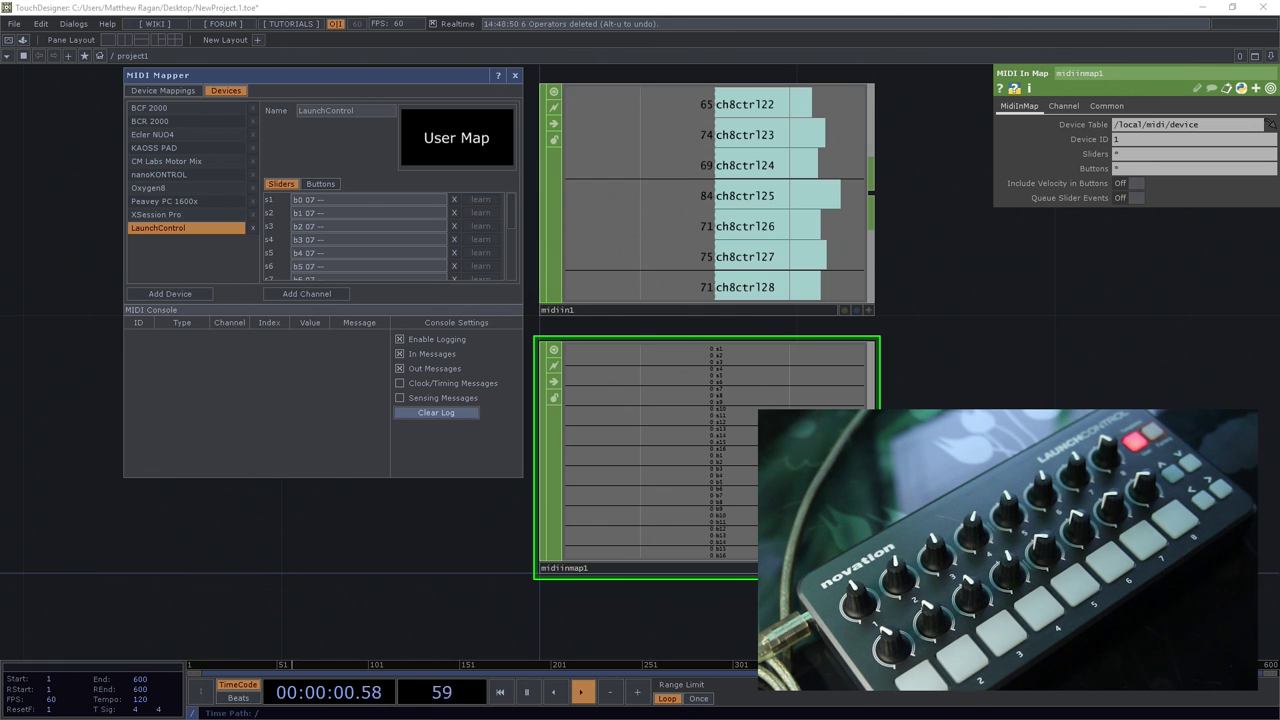
# Create a MIDI In DAT, midiin2, from the DAT family and place it in the network
pyautogui.press('Tab')
pyautogui.click(932, 399)
pyautogui.write('mi')
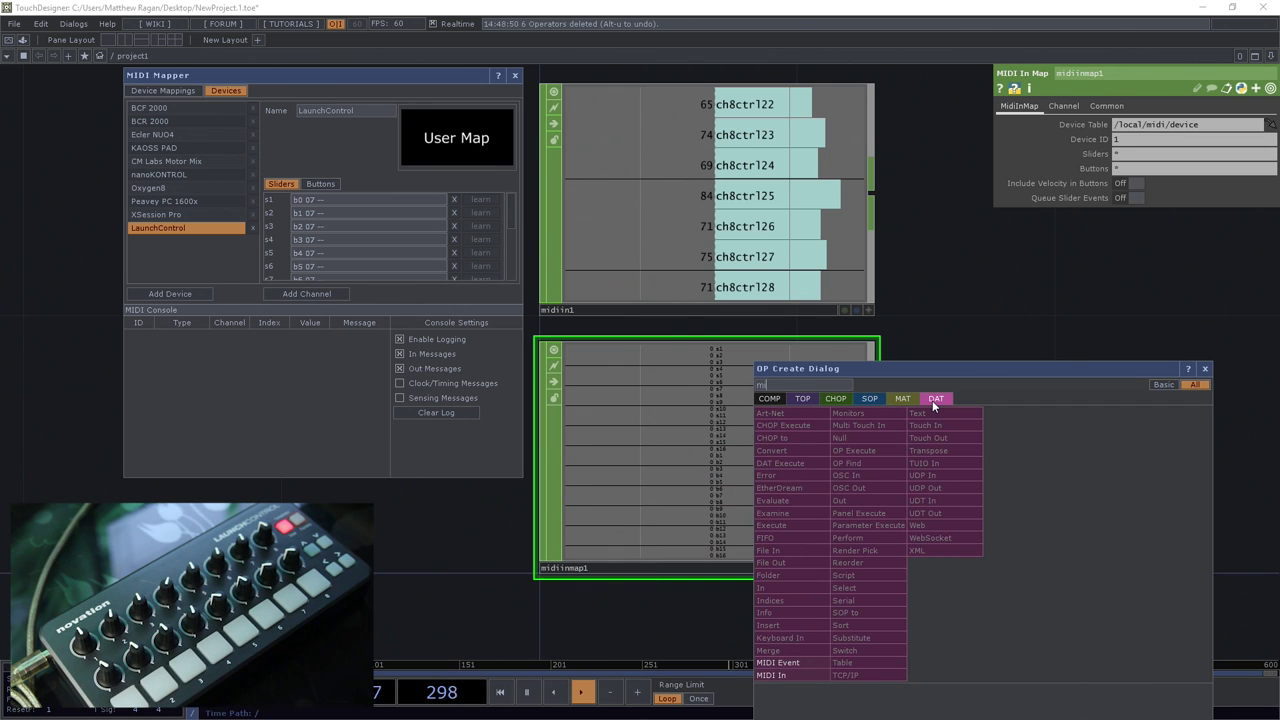
pyautogui.click(771, 675)
pyautogui.click(1000, 537)
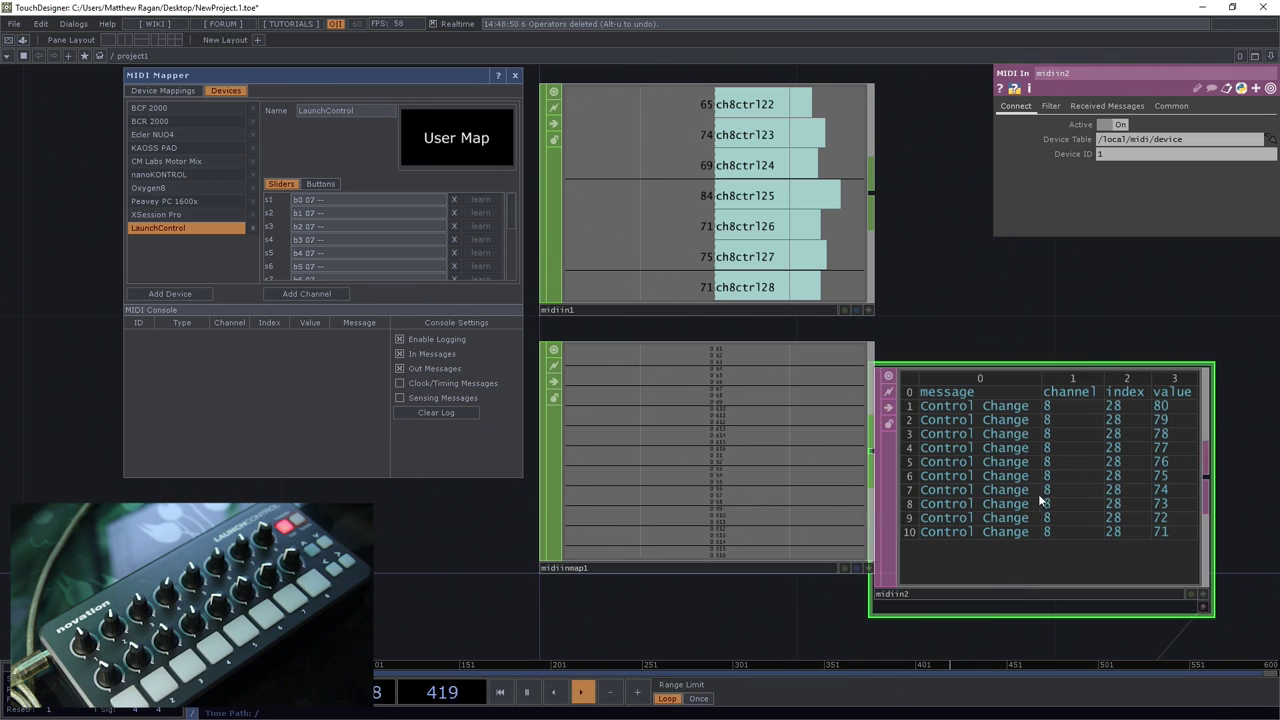
pyautogui.moveTo(975, 318); pyautogui.dragTo(923, 296)
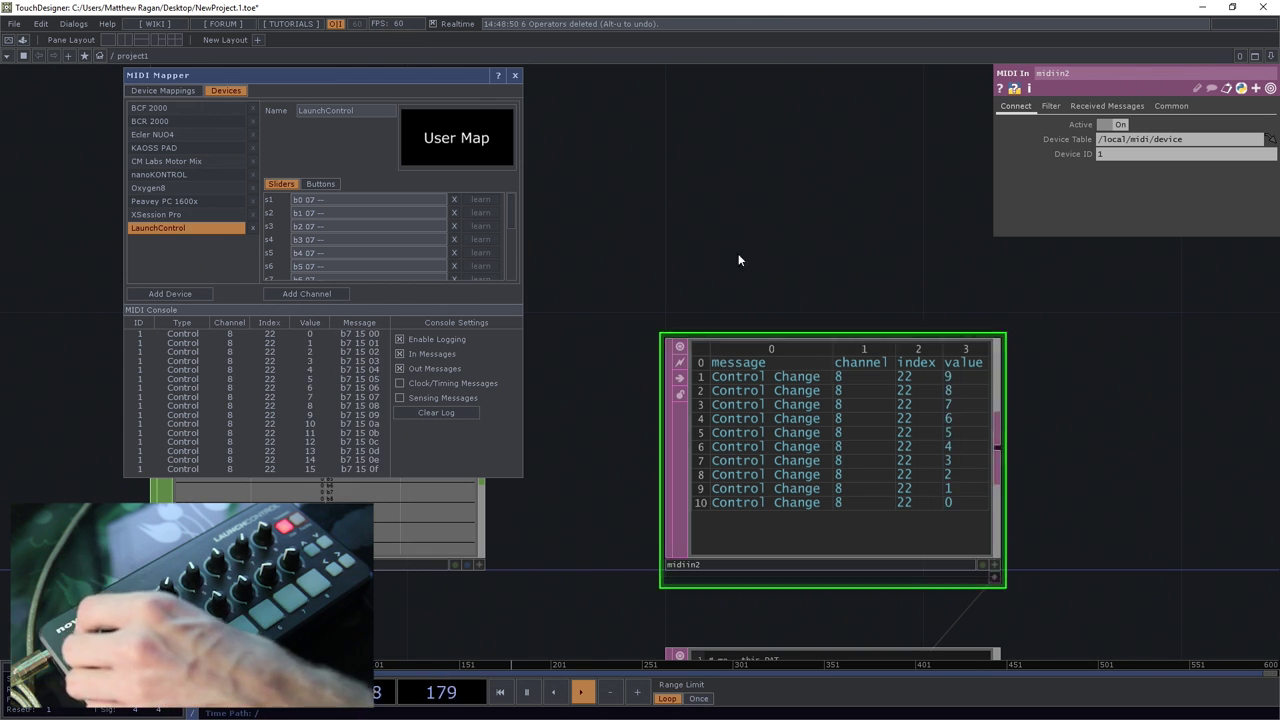
# Frame midiin1 and midiinmap1 and zoom in and out to inspect them
pyautogui.press('h')
pyautogui.scroll(-2, 754, 236)
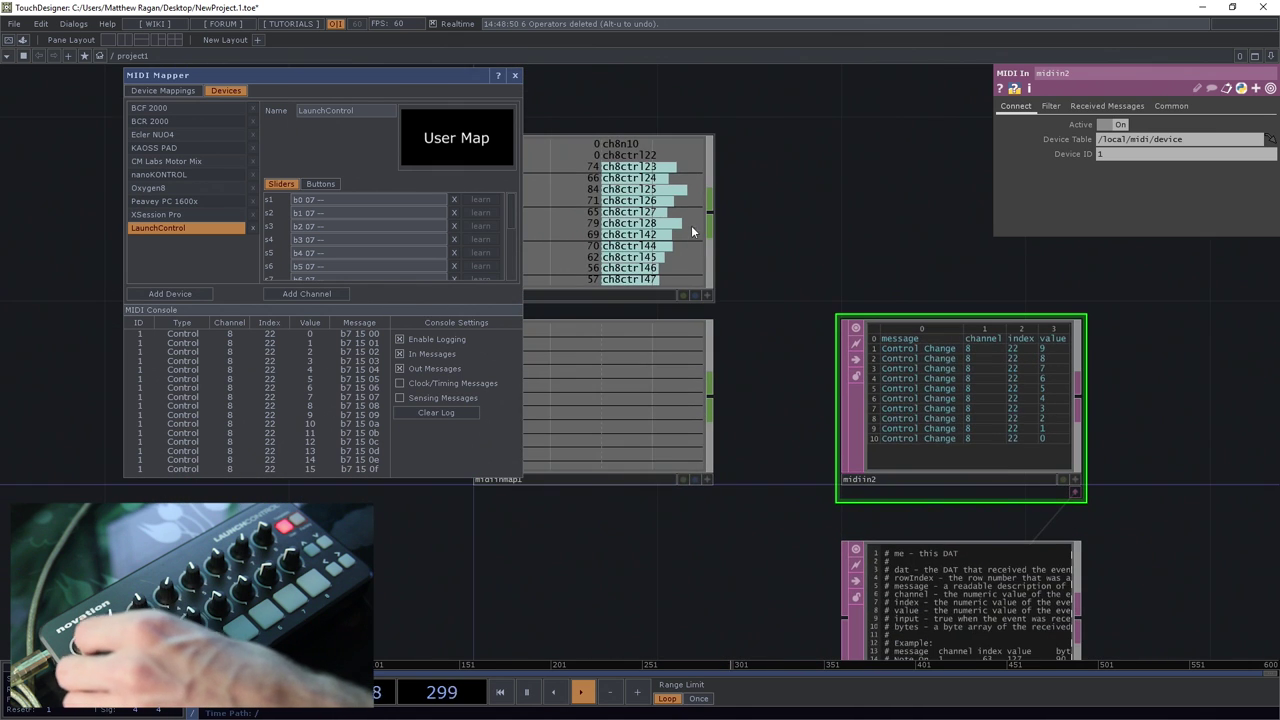
pyautogui.scroll(2, 676, 282)
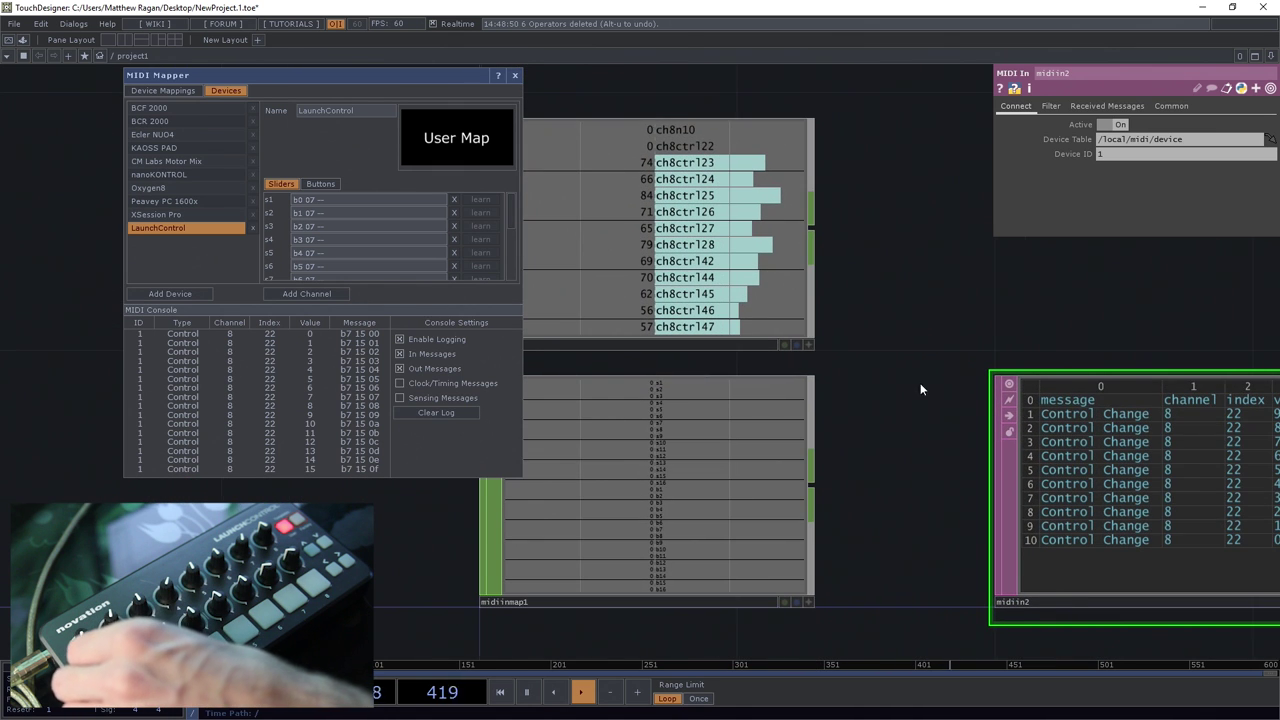
pyautogui.scroll(1, 957, 380)
pyautogui.scroll(-1, 808, 371)
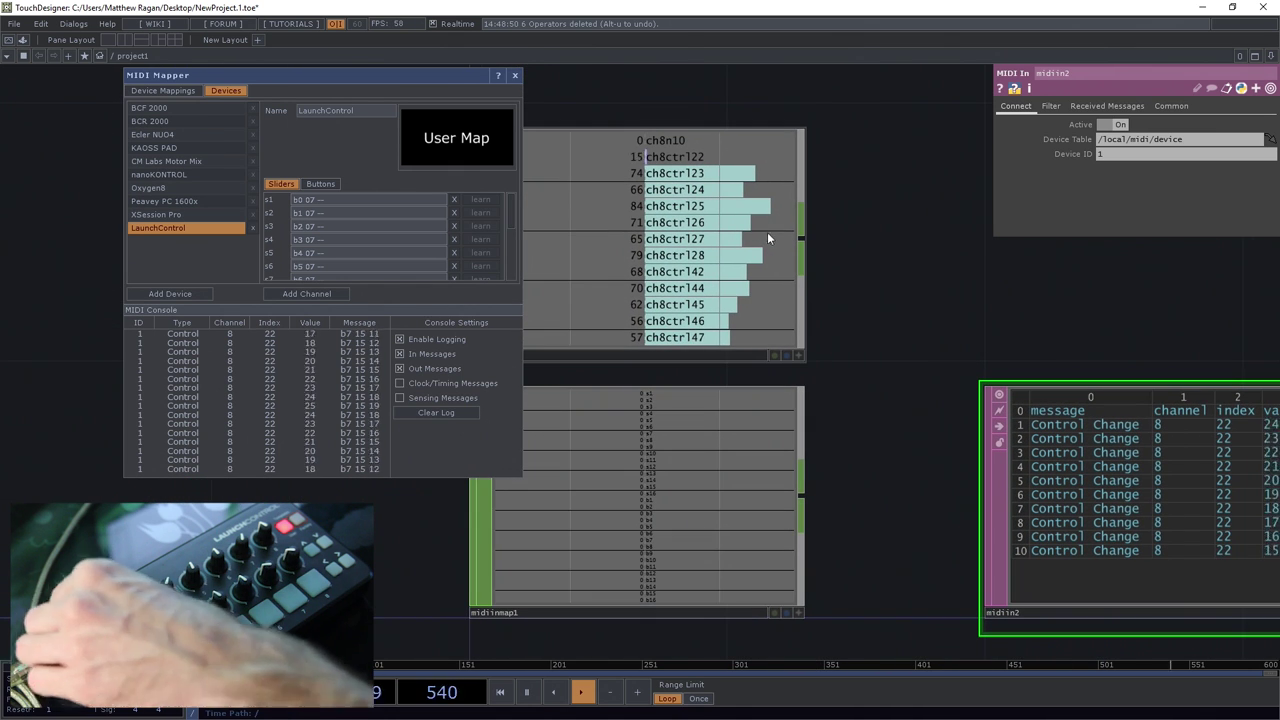
pyautogui.scroll(2, 635, 215)
pyautogui.scroll(3, 635, 215)
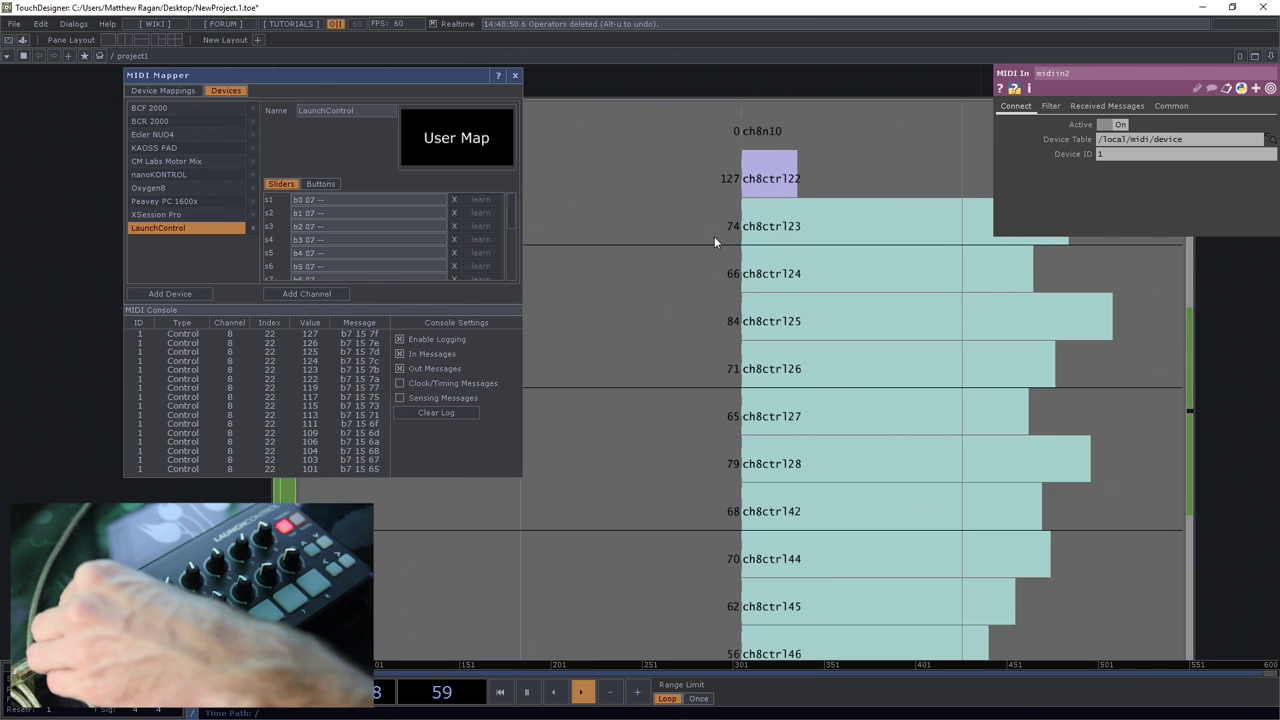
pyautogui.scroll(-2, 716, 236)
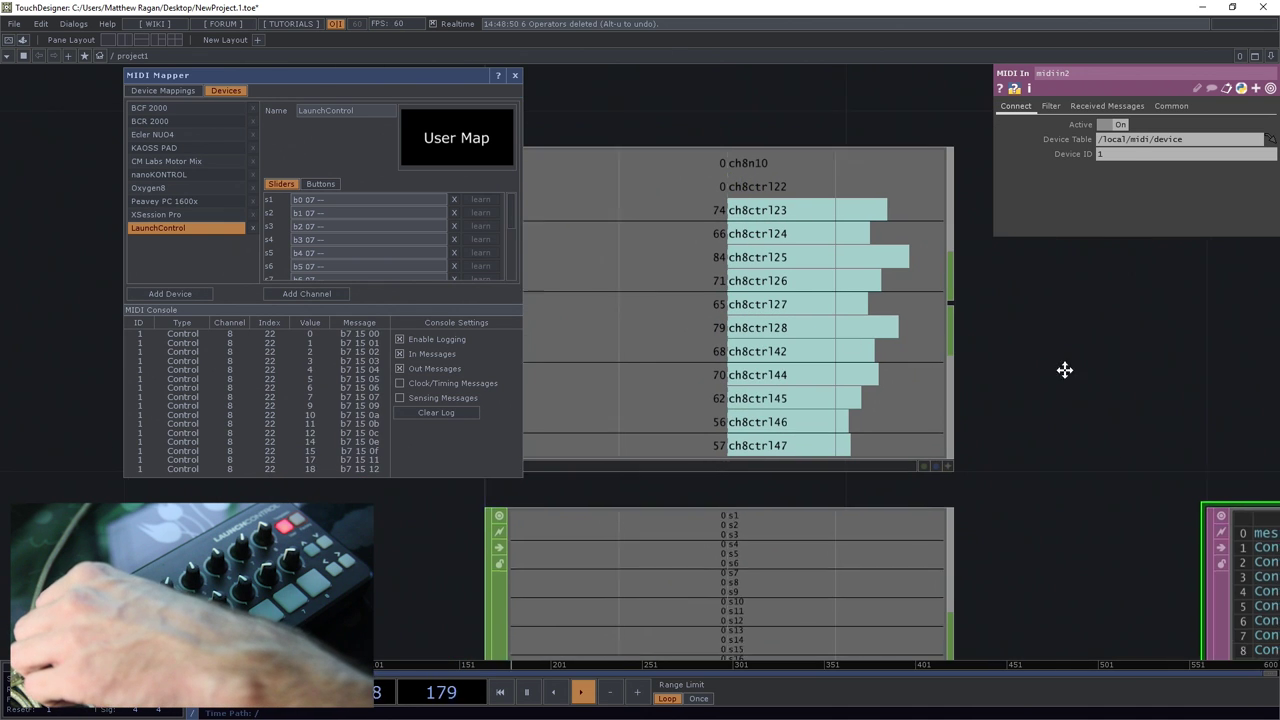
pyautogui.scroll(2, 846, 398)
pyautogui.scroll(-2, 919, 381)
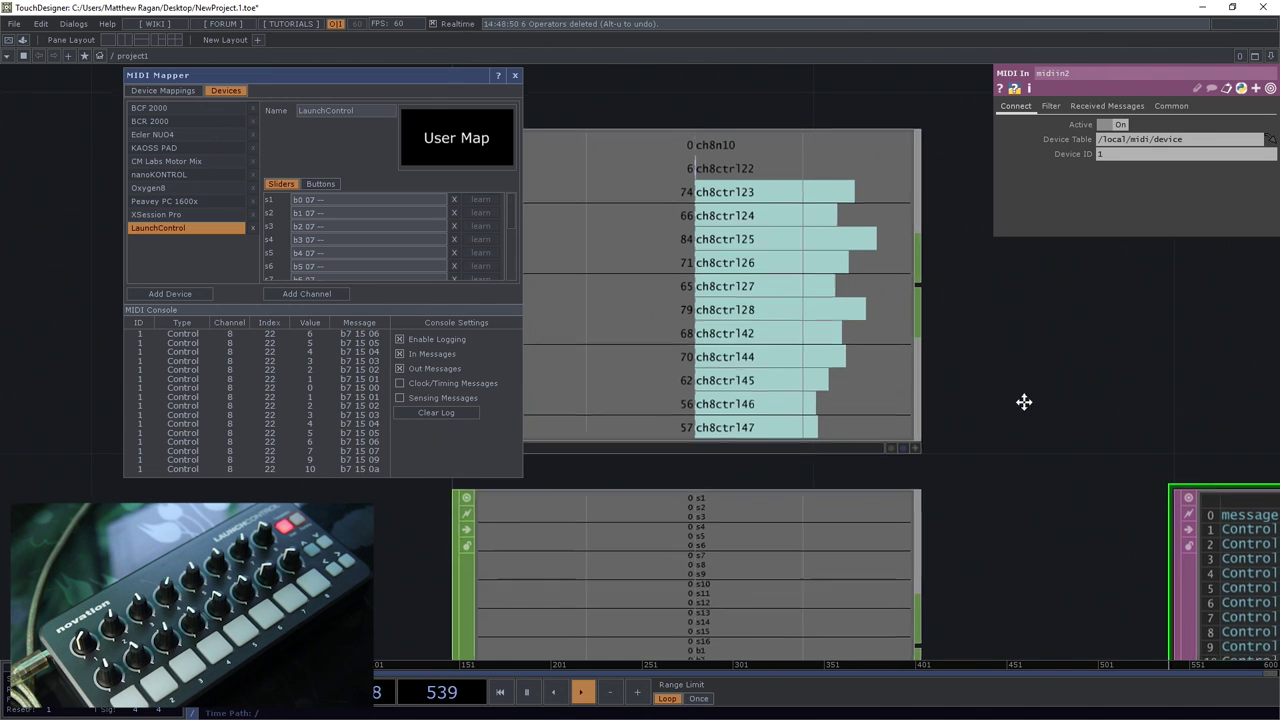
pyautogui.scroll(-2, 1040, 363)
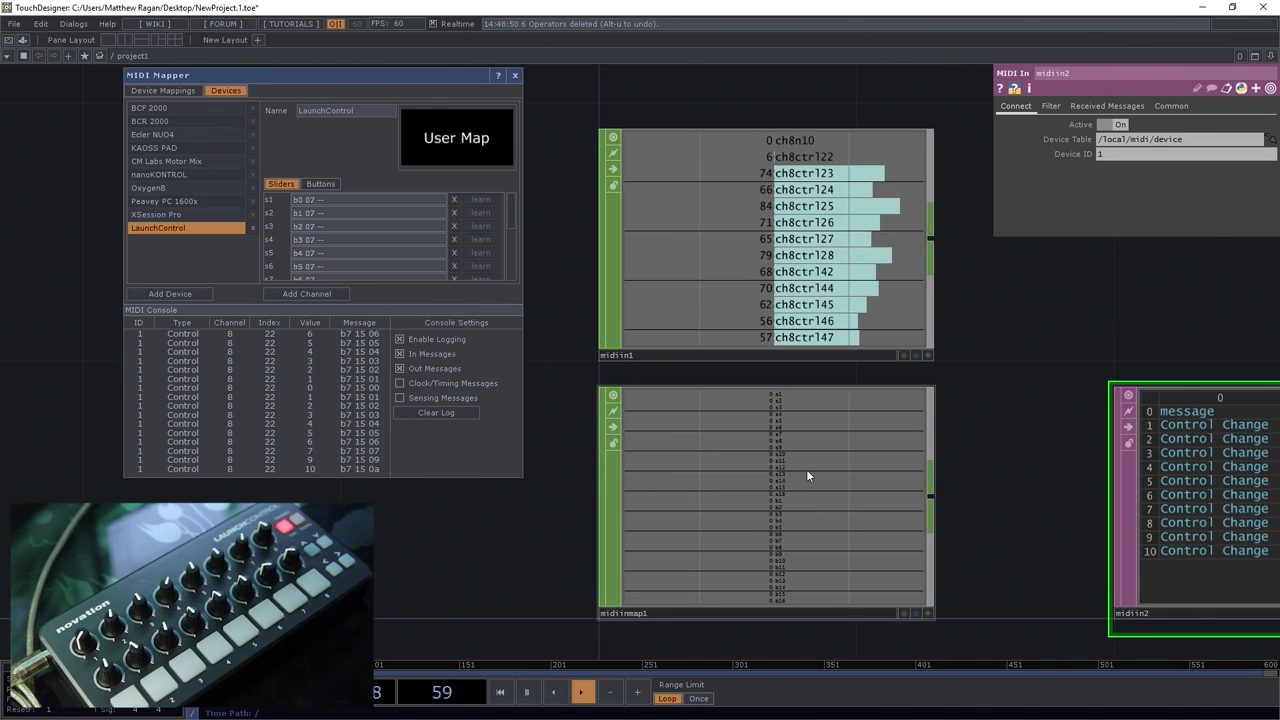
pyautogui.scroll(2, 722, 290)
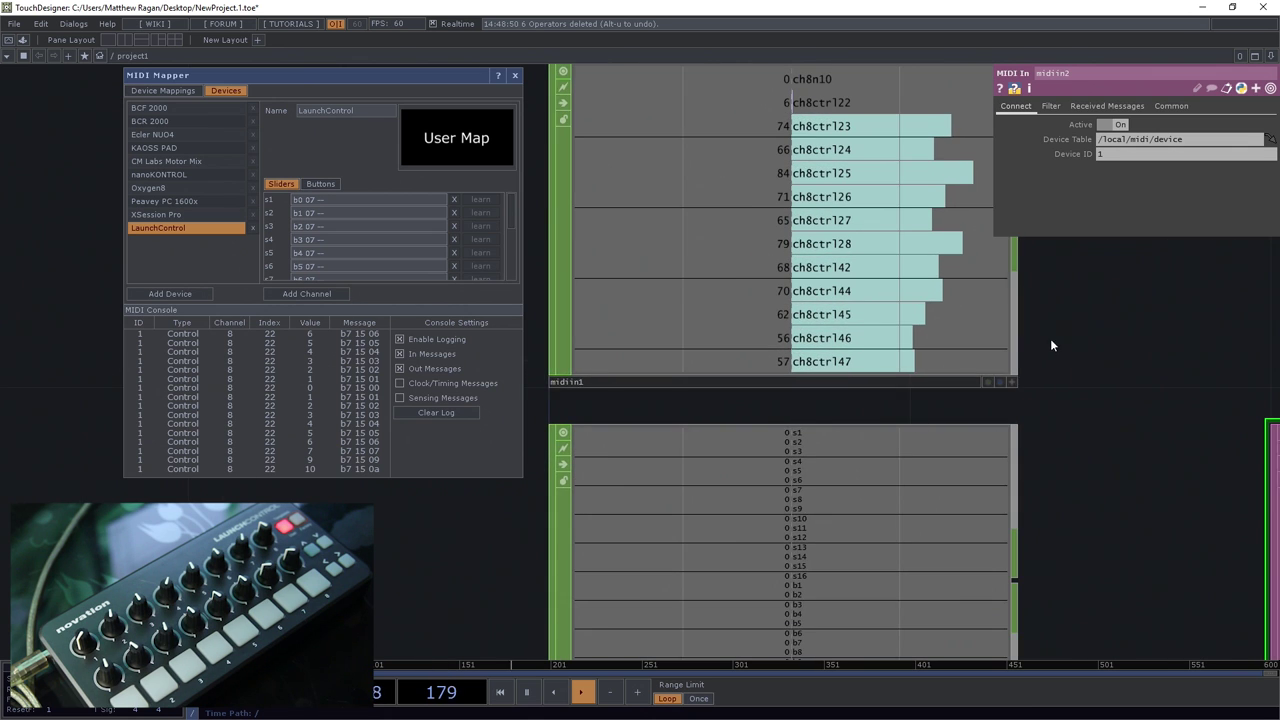
# Show midiin1's parameters, then select midiin2 for removal
pyautogui.moveTo(1051, 345); pyautogui.dragTo(949, 468)
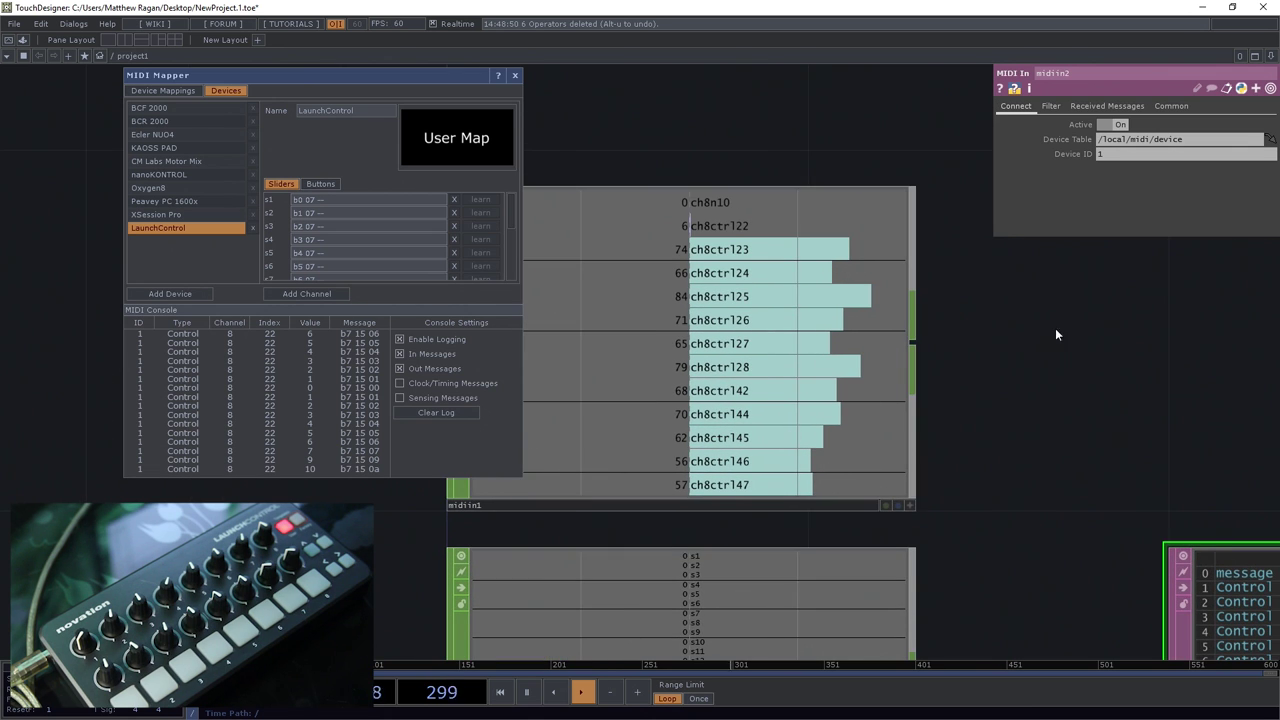
pyautogui.click(902, 442)
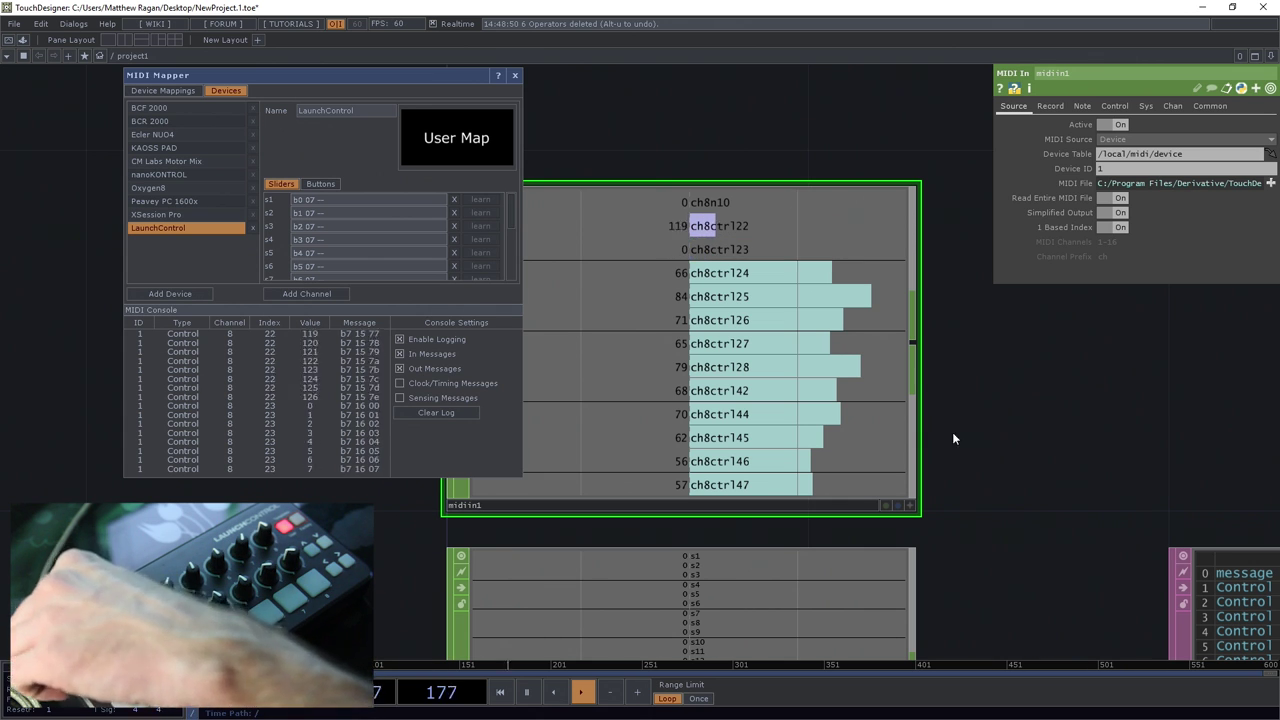
pyautogui.moveTo(945, 410); pyautogui.dragTo(908, 368)
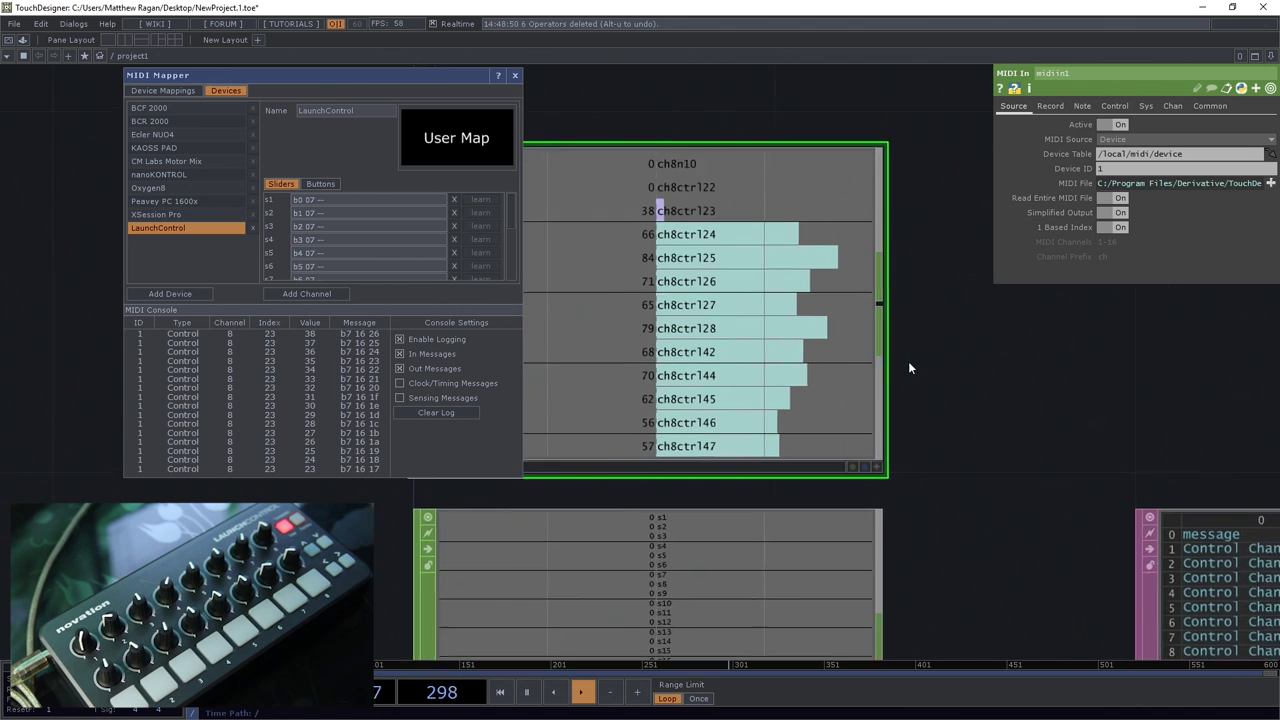
pyautogui.scroll(-1, 909, 368)
pyautogui.scroll(-3, 915, 280)
pyautogui.click(1010, 380)
# Delete midiin2 and its callbacks DAT
pyautogui.press('Delete')
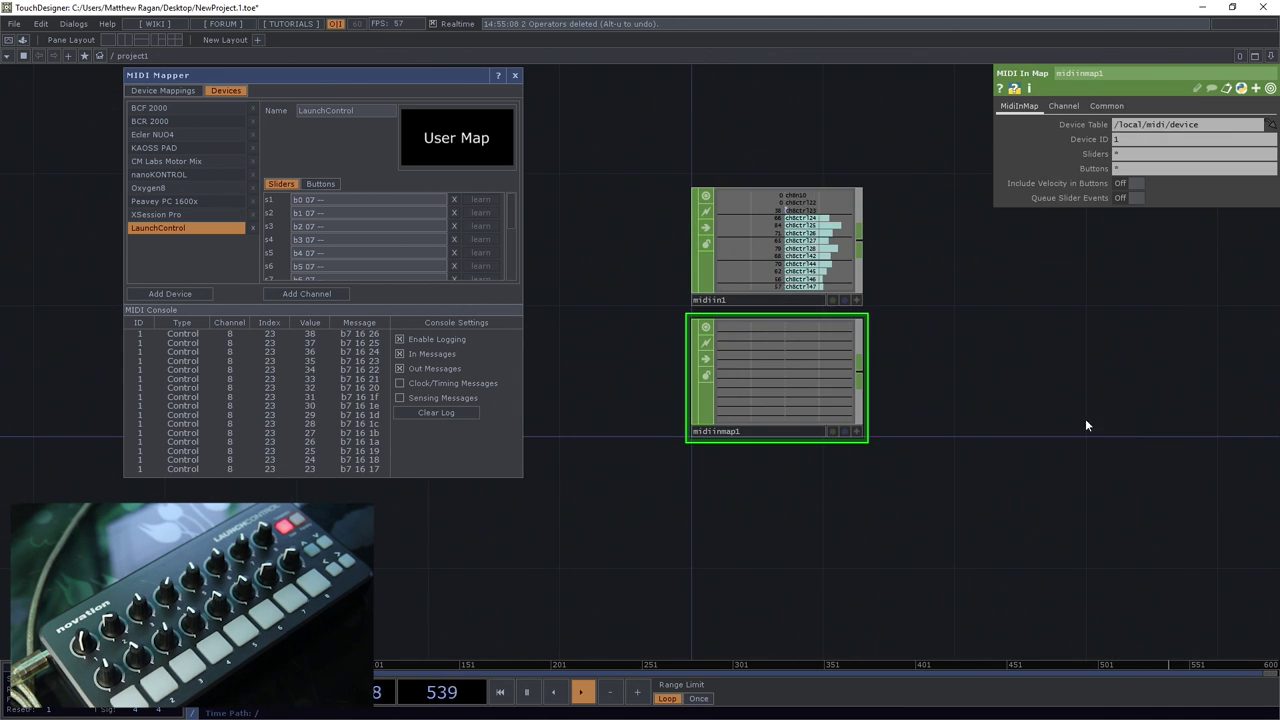
pyautogui.scroll(5, 999, 505)
pyautogui.scroll(1, 999, 509)
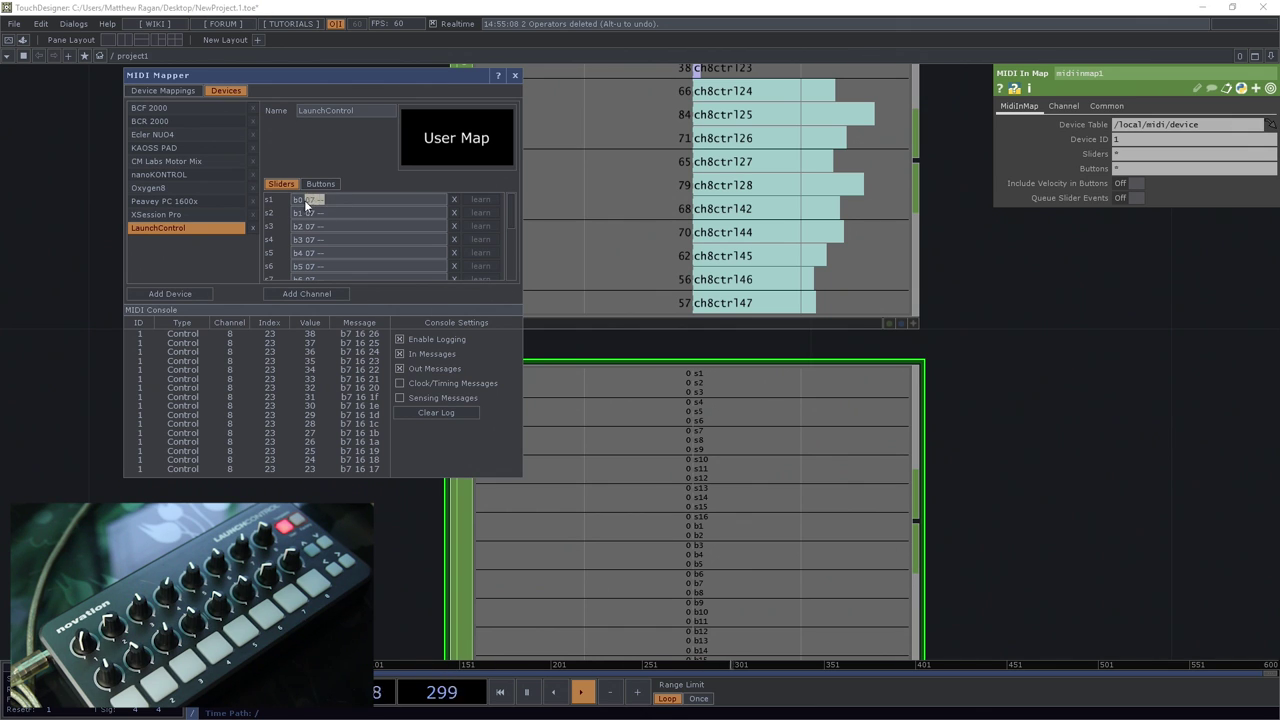
# Clear the MIDI Console log to capture fresh channel 8, index 22 knob messages
pyautogui.click(343, 201)
pyautogui.press('Return')
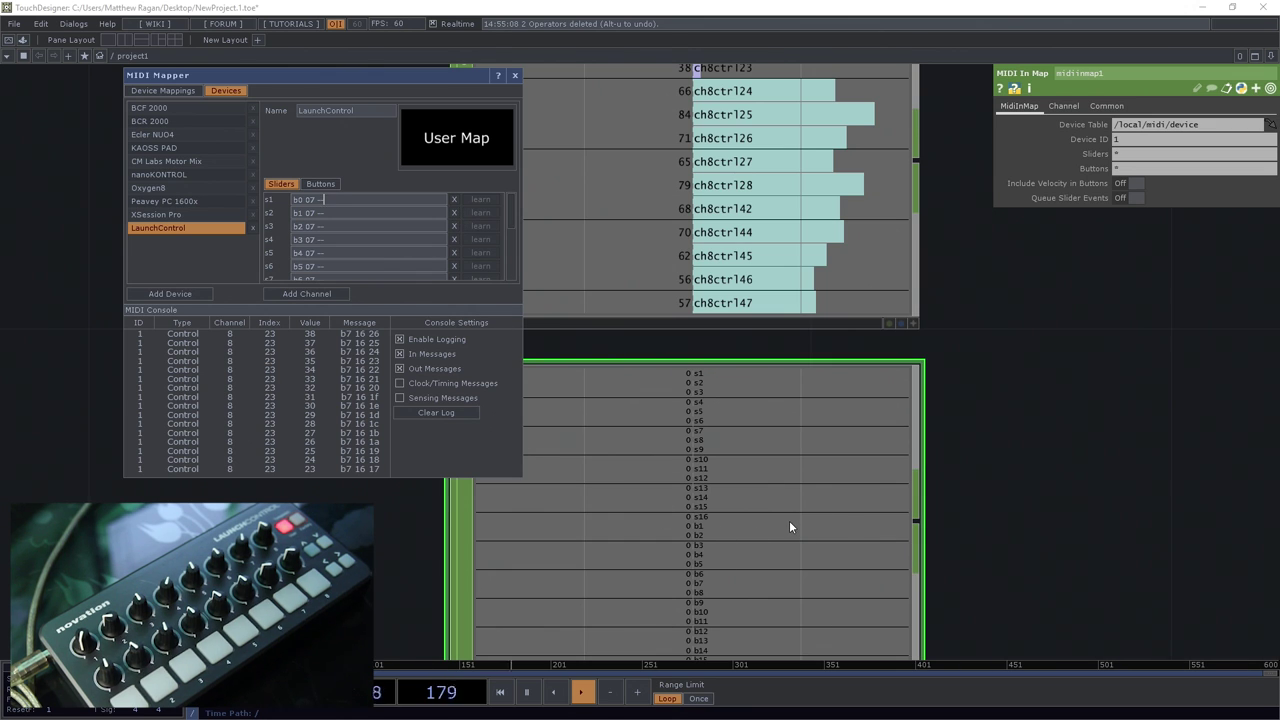
pyautogui.click(442, 414)
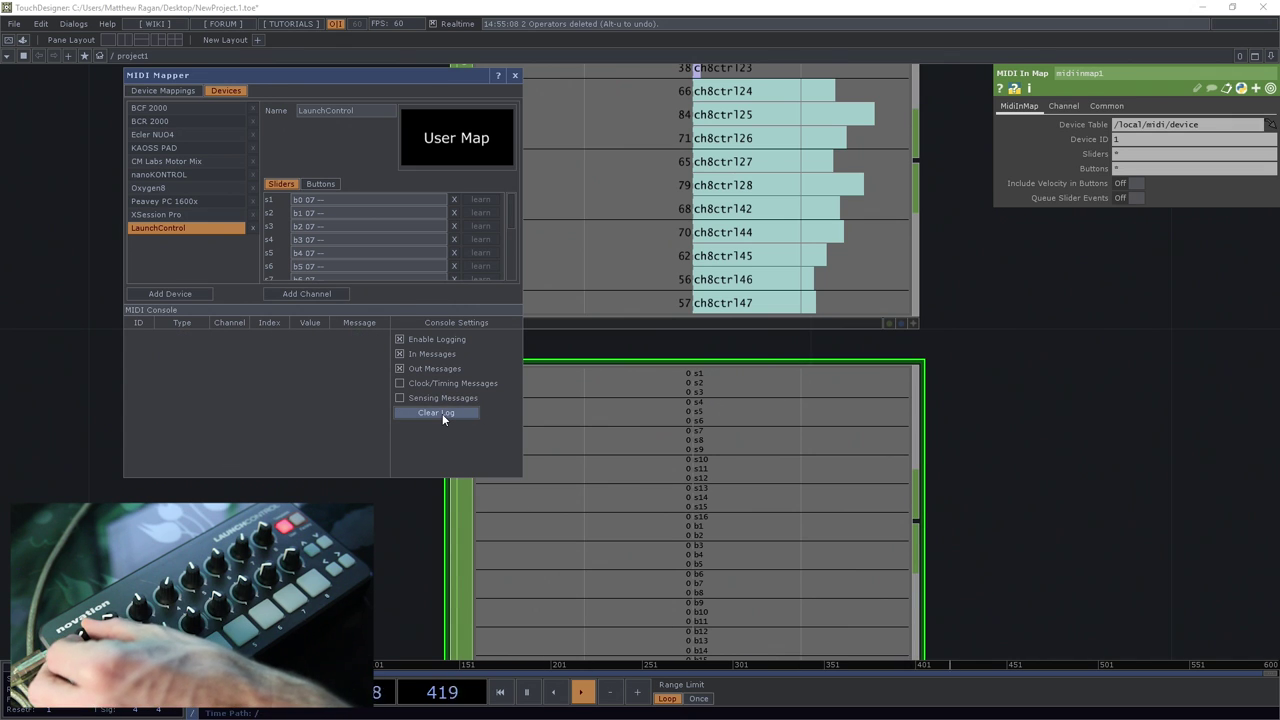
pyautogui.click(428, 414)
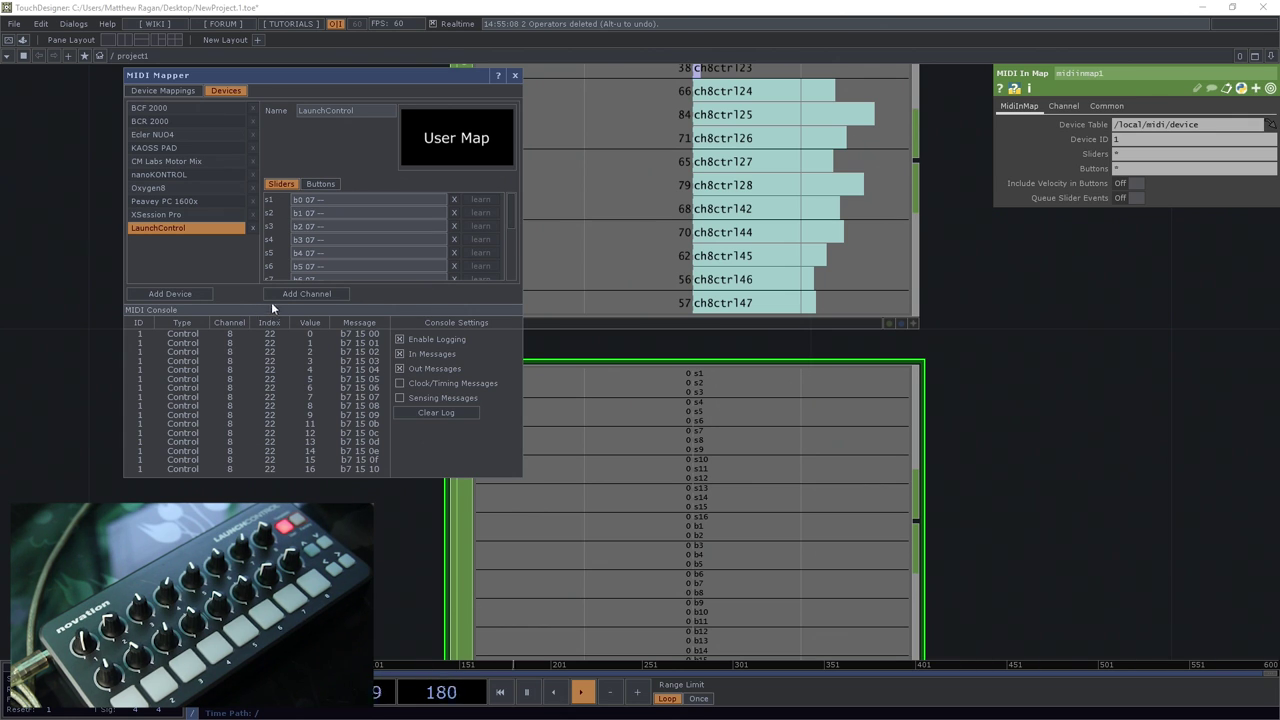
pyautogui.click(328, 202)
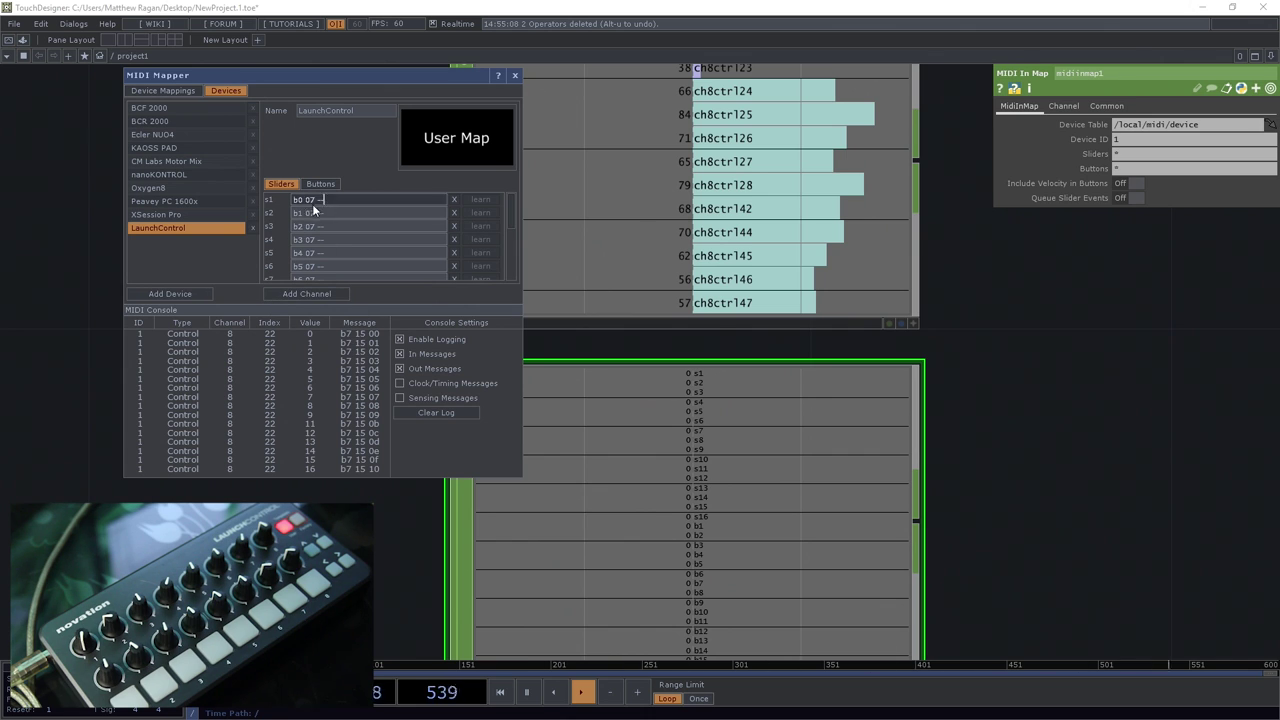
# Change slider s1's message from b0 07 -- to b7 15 --
pyautogui.press('BackSpace')
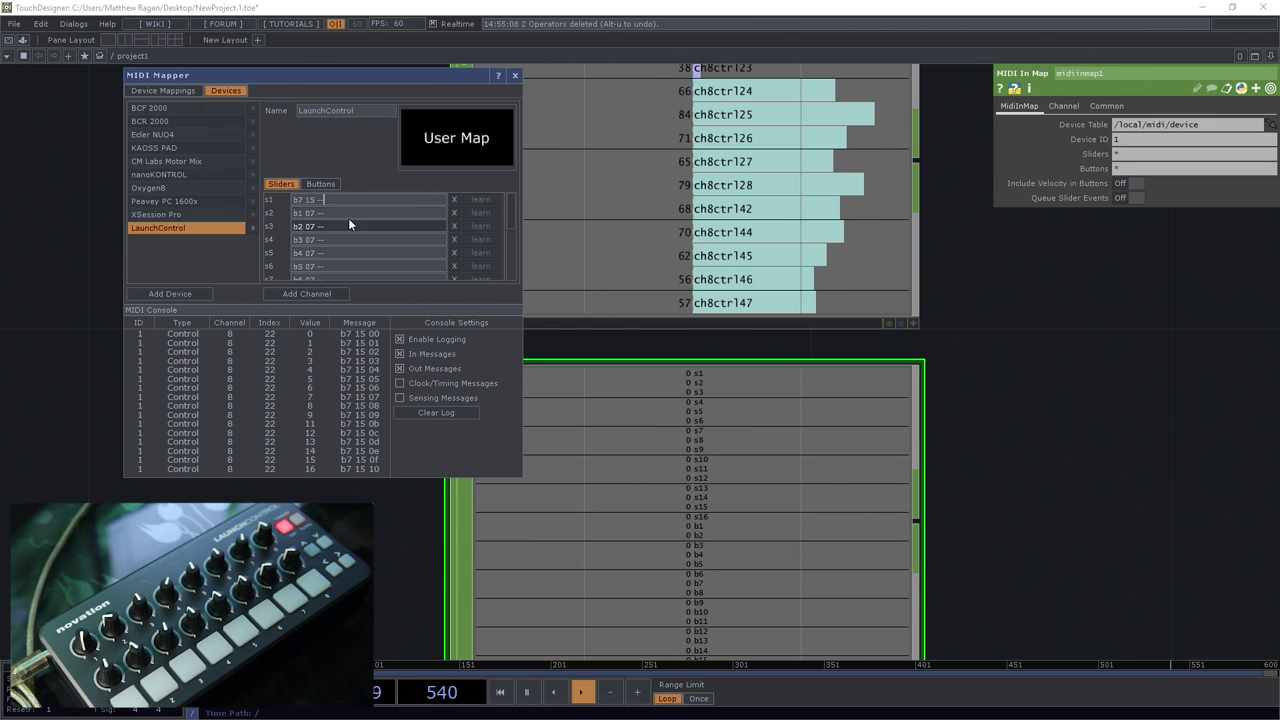
pyautogui.click(322, 200)
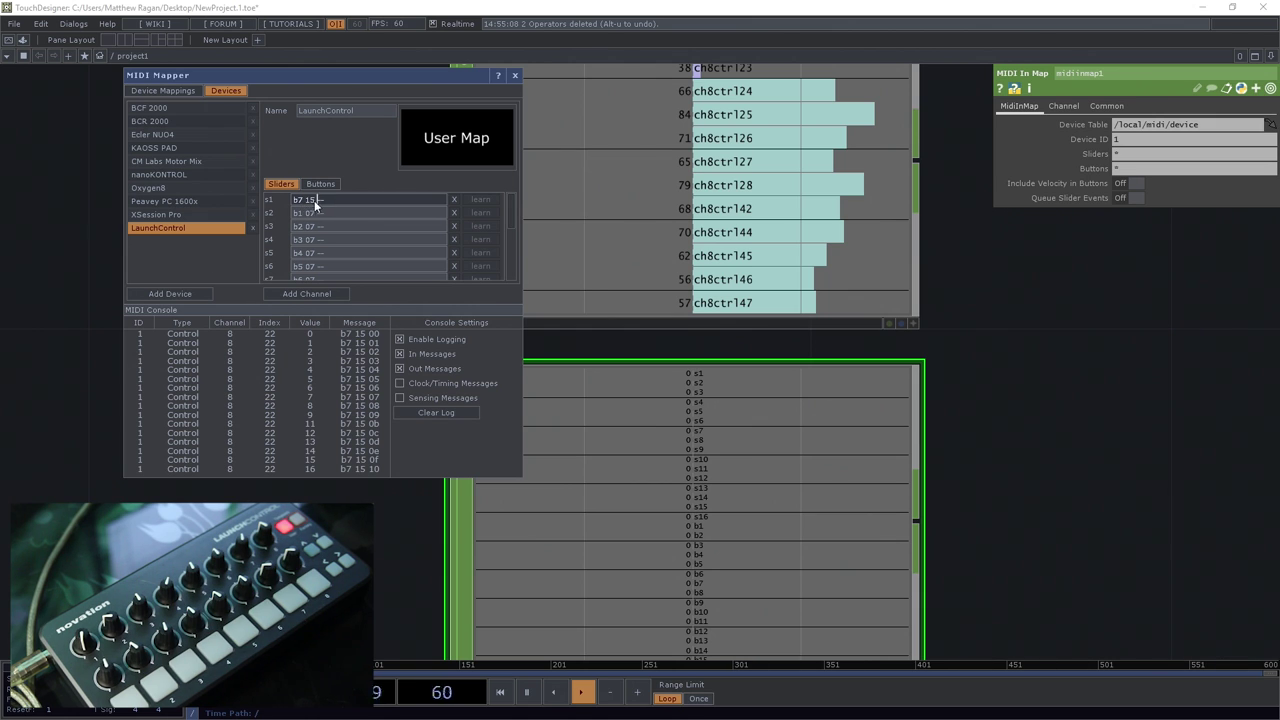
pyautogui.moveTo(317, 202); pyautogui.dragTo(325, 198)
pyautogui.doubleClick(324, 200)
pyautogui.click(298, 203)
pyautogui.doubleClick(298, 202)
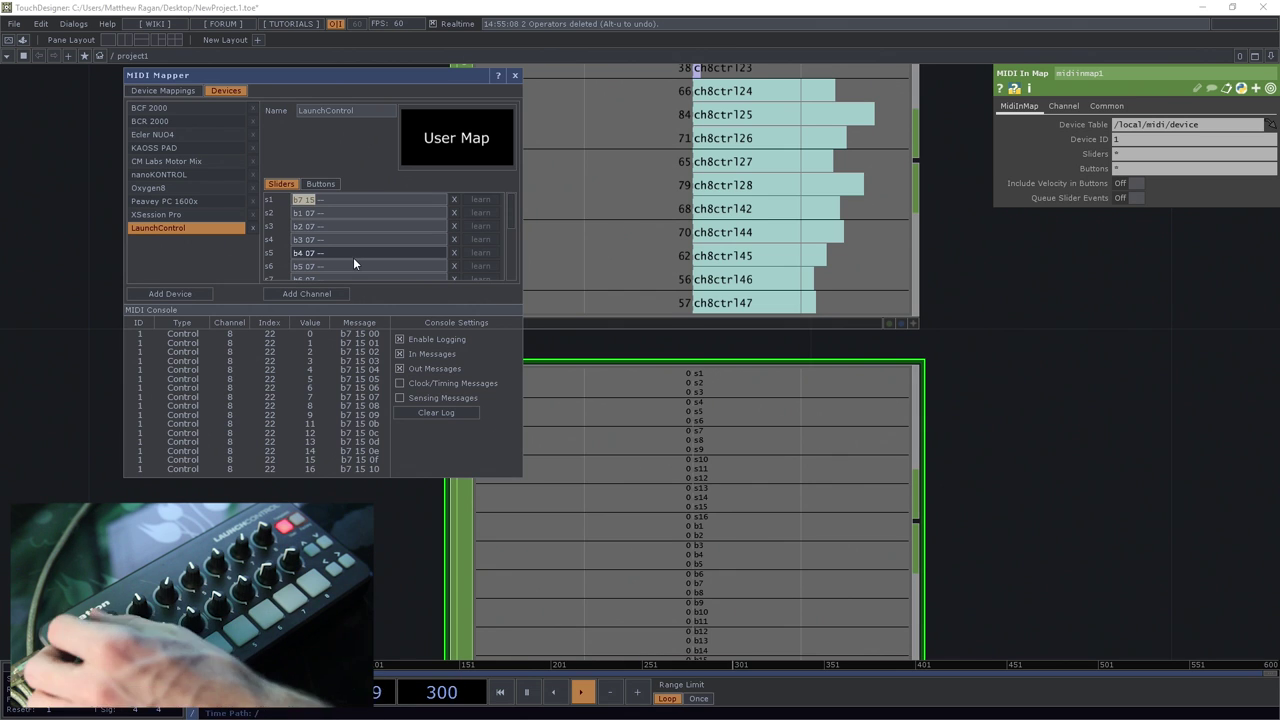
pyautogui.click(399, 368)
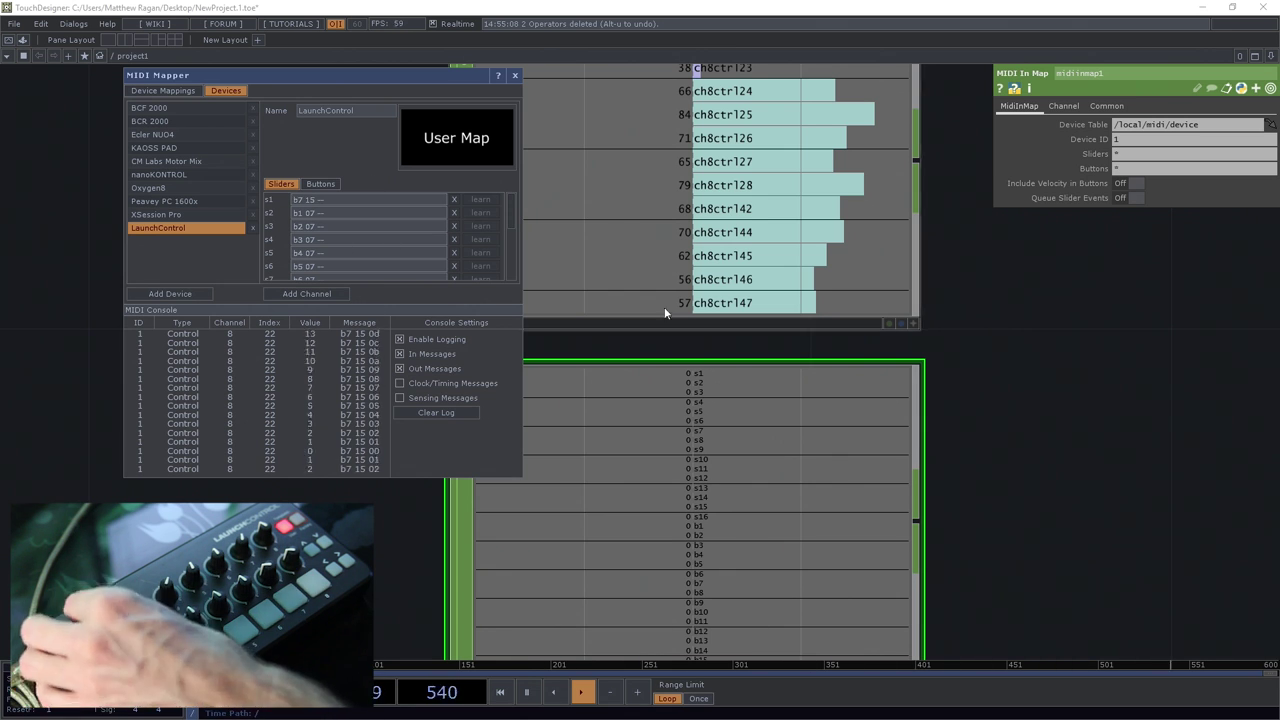
# Reposition the network to watch midiinmap1's s1 follow the index-22 knob
pyautogui.moveTo(1044, 424); pyautogui.dragTo(1056, 379)
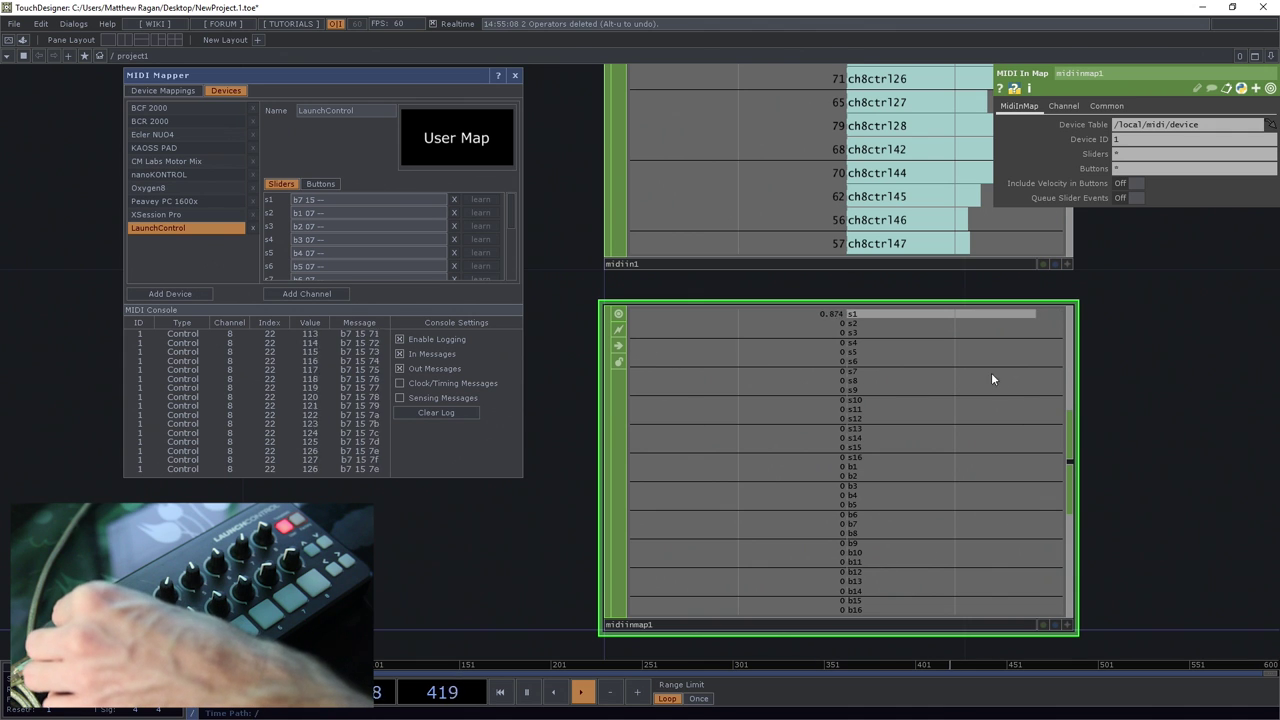
pyautogui.moveTo(1080, 366); pyautogui.dragTo(1046, 383)
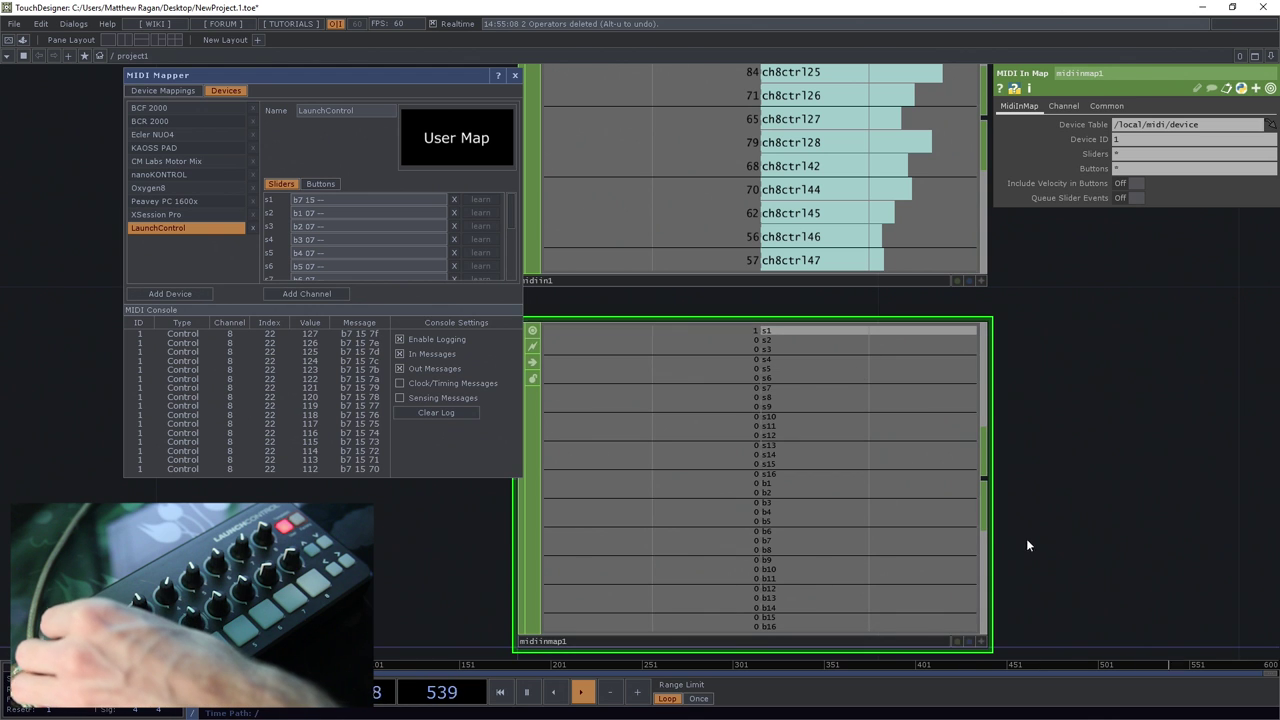
pyautogui.moveTo(1031, 543); pyautogui.dragTo(1030, 469)
pyautogui.scroll(-3, 814, 486)
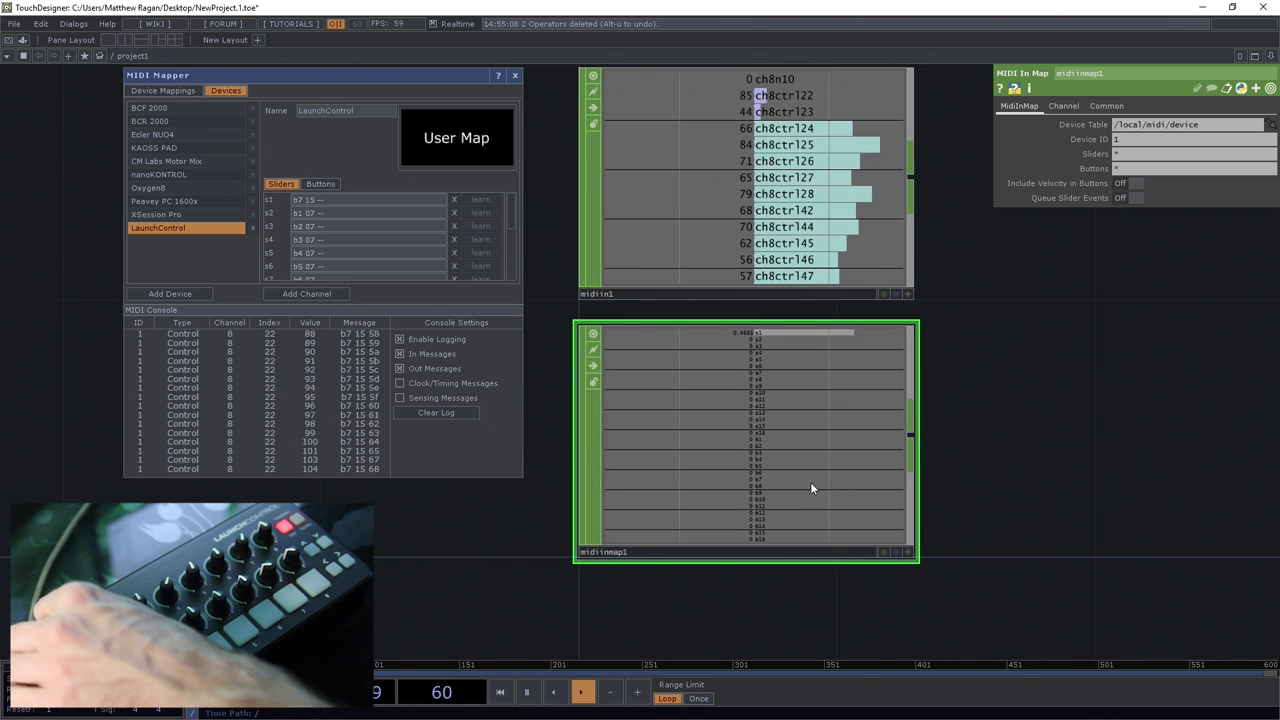
# Delete slider rows s2–s16, leaving only s1
pyautogui.moveTo(1049, 394); pyautogui.dragTo(1109, 399)
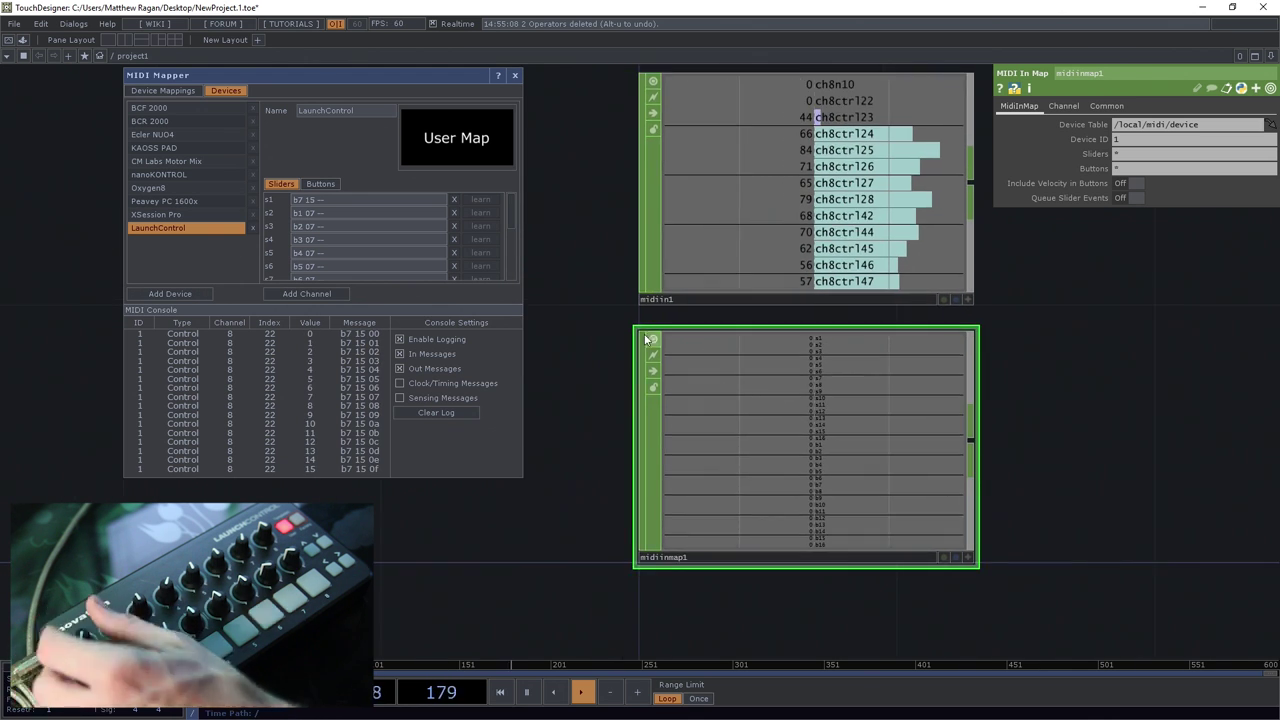
pyautogui.click(453, 212)
pyautogui.click(453, 212)
pyautogui.click(453, 212)
pyautogui.click(453, 212)
pyautogui.click(453, 212)
pyautogui.click(467, 212)
pyautogui.click(467, 212)
pyautogui.click(467, 212)
pyautogui.click(468, 212)
pyautogui.click(469, 212)
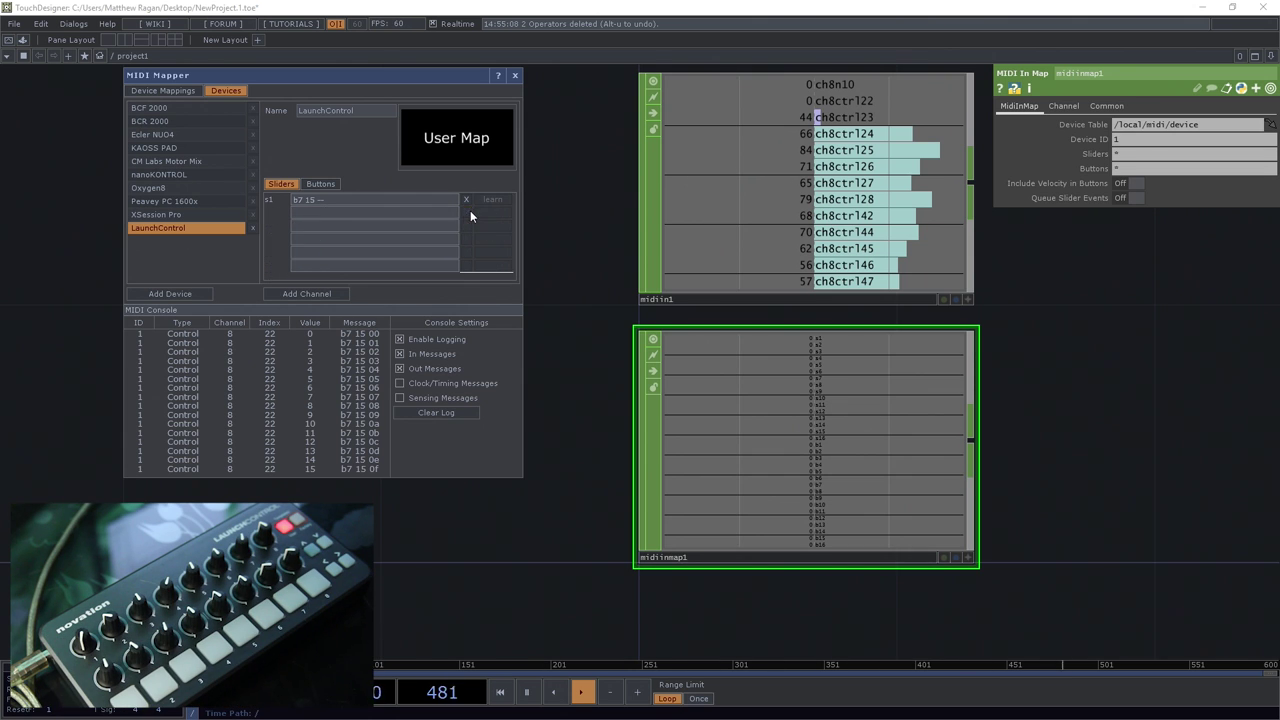
# Clear the console log and add slider s2 mapped to b7 16 --
pyautogui.click(328, 217)
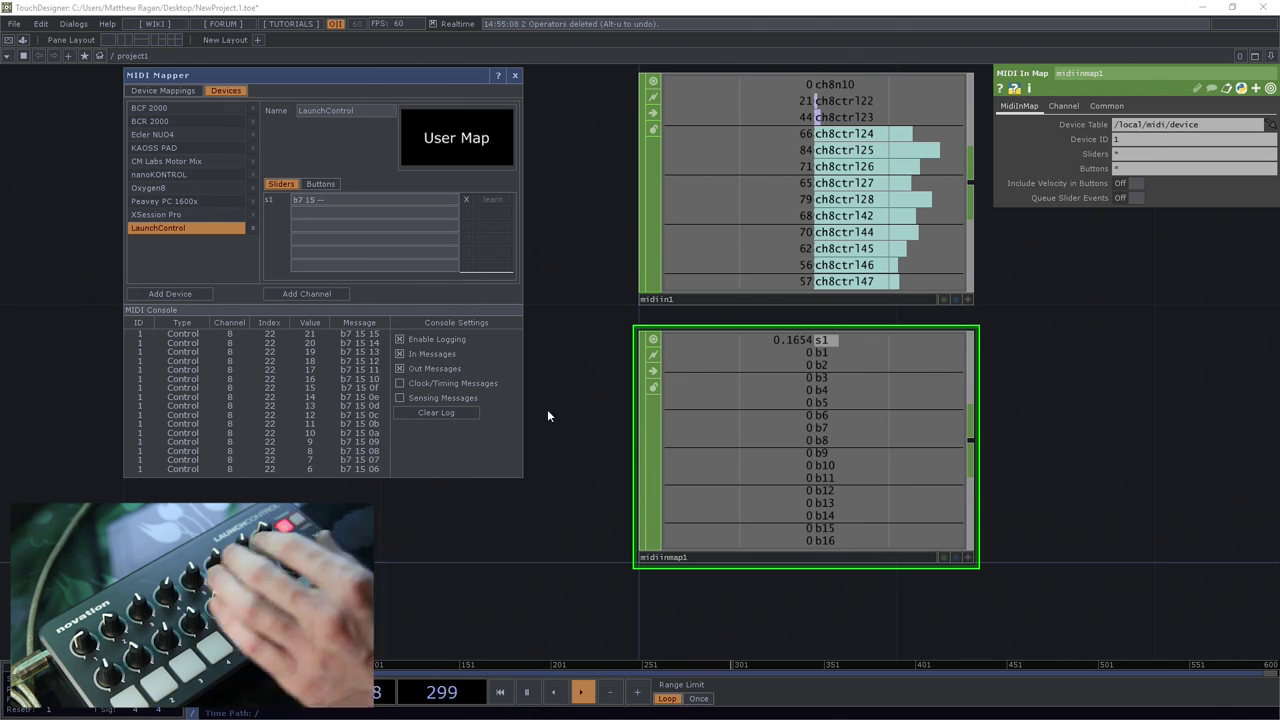
pyautogui.click(428, 418)
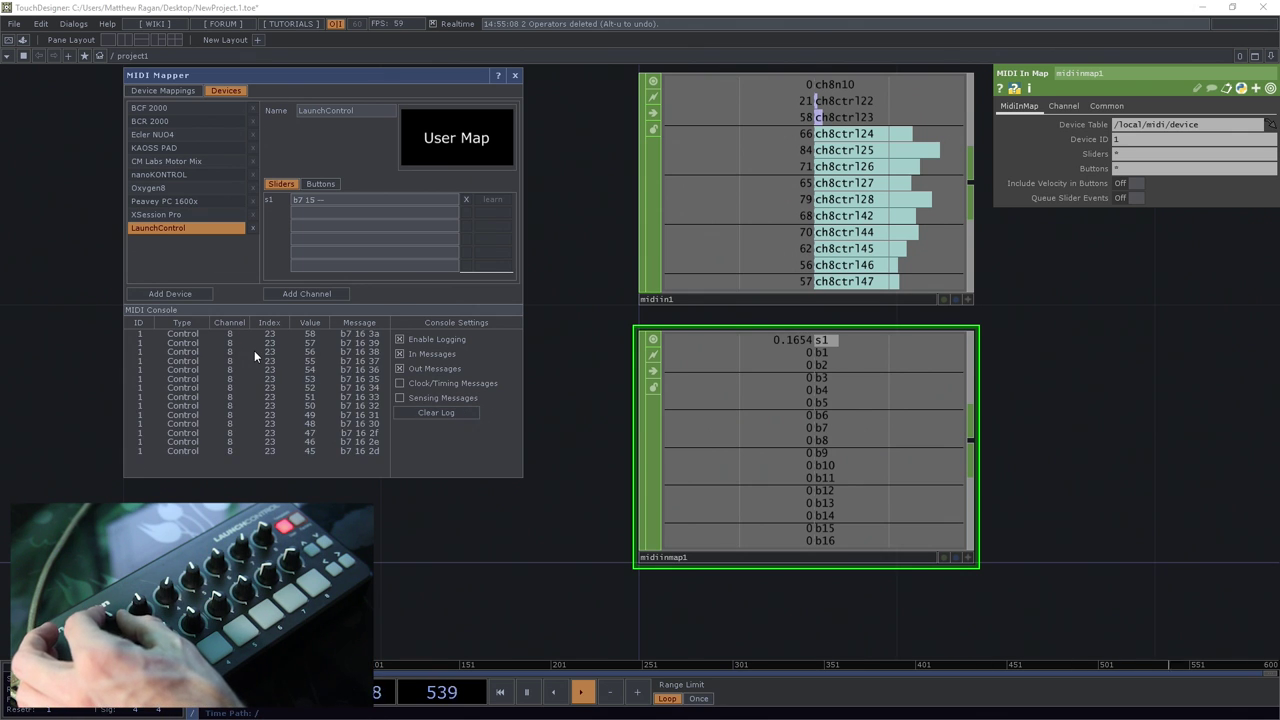
pyautogui.click(360, 215)
pyautogui.write('b7')
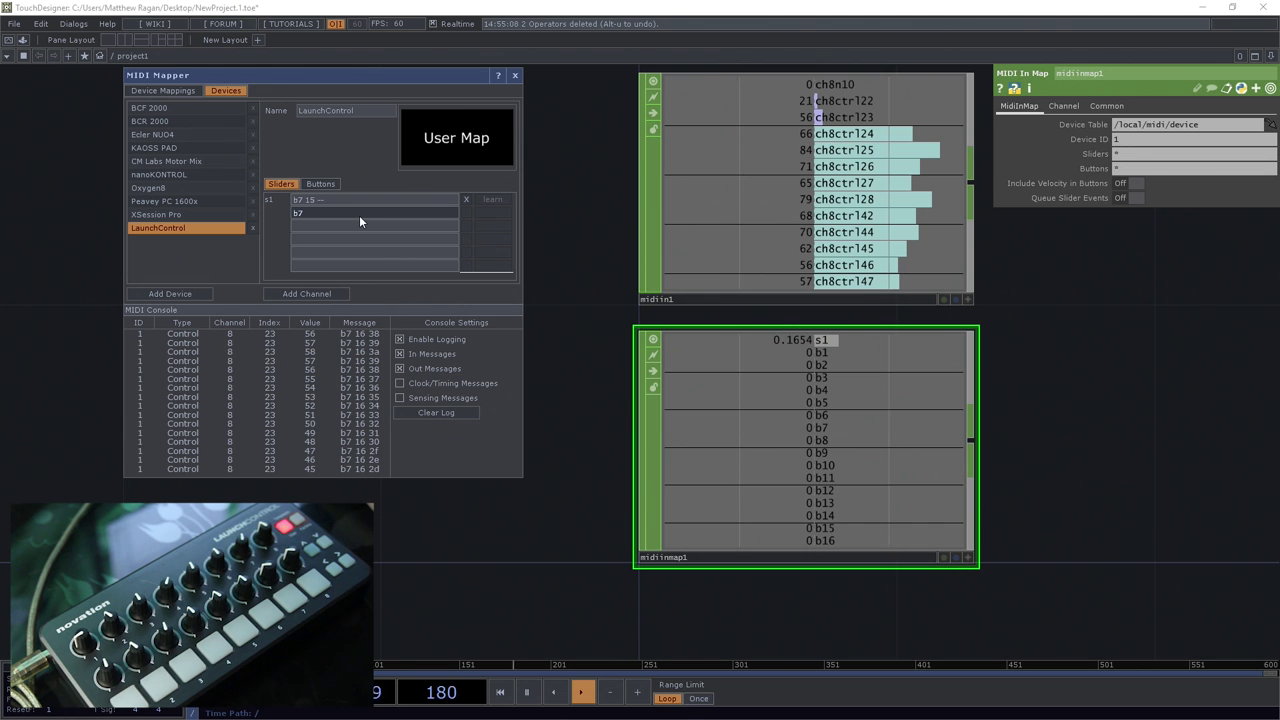
pyautogui.write(' 16')
pyautogui.click(288, 291)
pyautogui.click(330, 217)
pyautogui.press('Return')
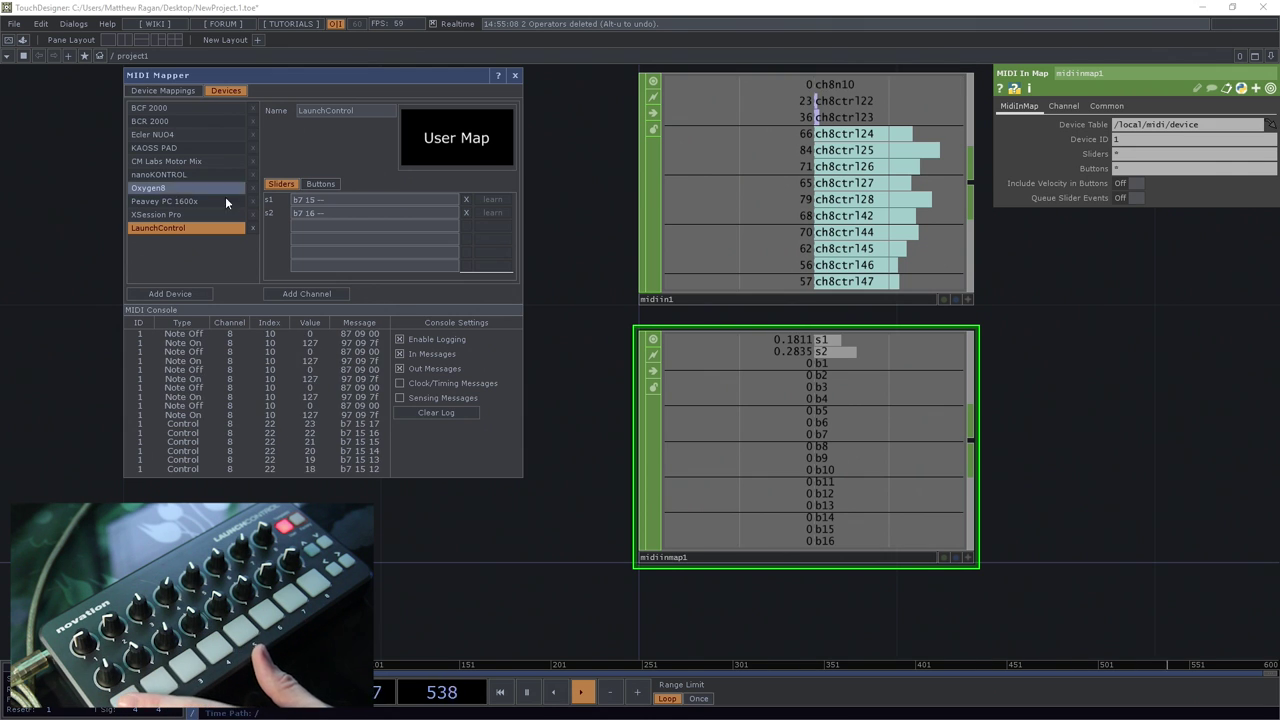
# Delete every LaunchControl button row and clear the MIDI console log
pyautogui.click(322, 185)
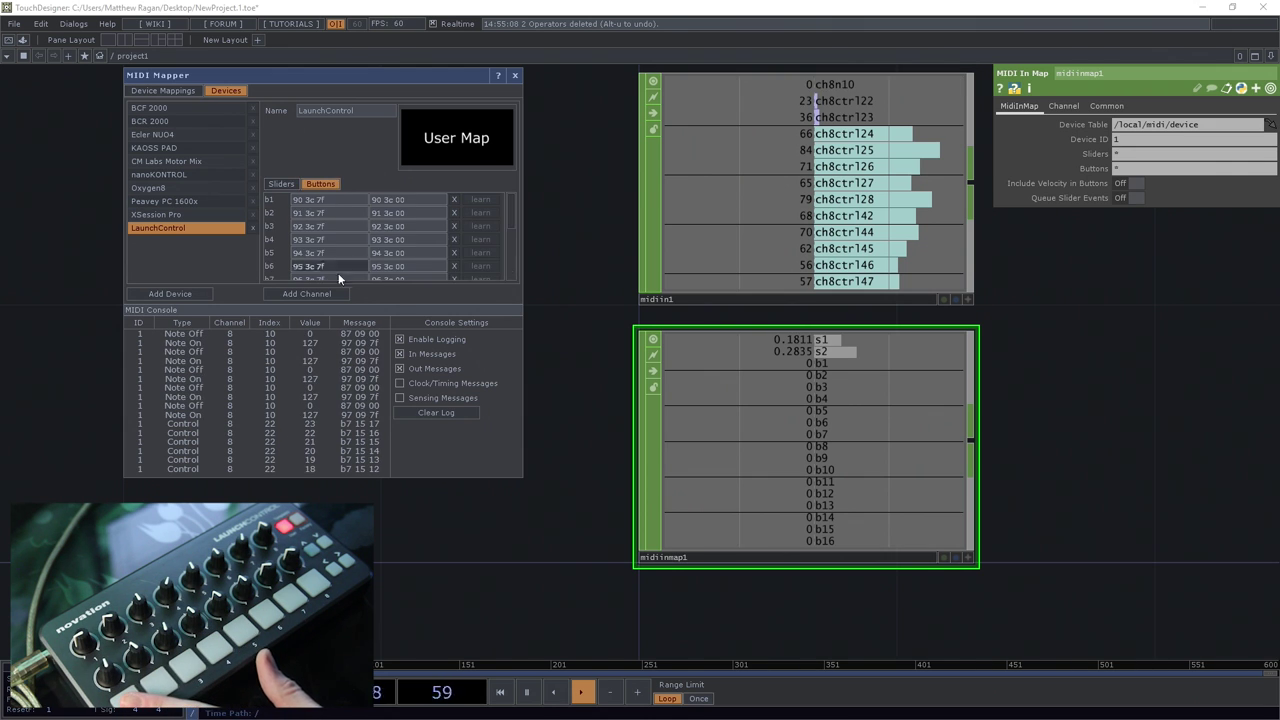
pyautogui.click(456, 200)
pyautogui.click(456, 200)
pyautogui.click(456, 200)
pyautogui.click(456, 200)
pyautogui.click(456, 200)
pyautogui.click(456, 200)
pyautogui.click(460, 199)
pyautogui.click(460, 199)
pyautogui.click(463, 200)
pyautogui.click(463, 200)
pyautogui.click(463, 200)
pyautogui.click(463, 200)
pyautogui.click(463, 200)
pyautogui.click(463, 200)
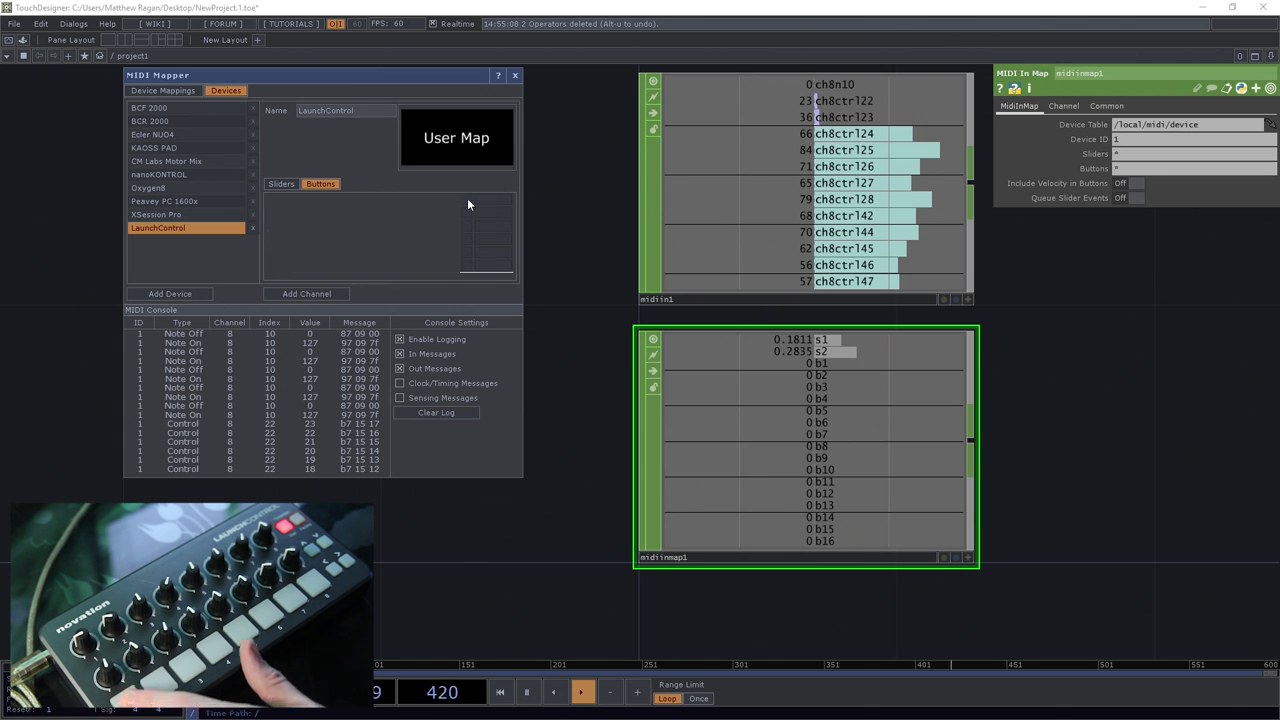
pyautogui.click(434, 411)
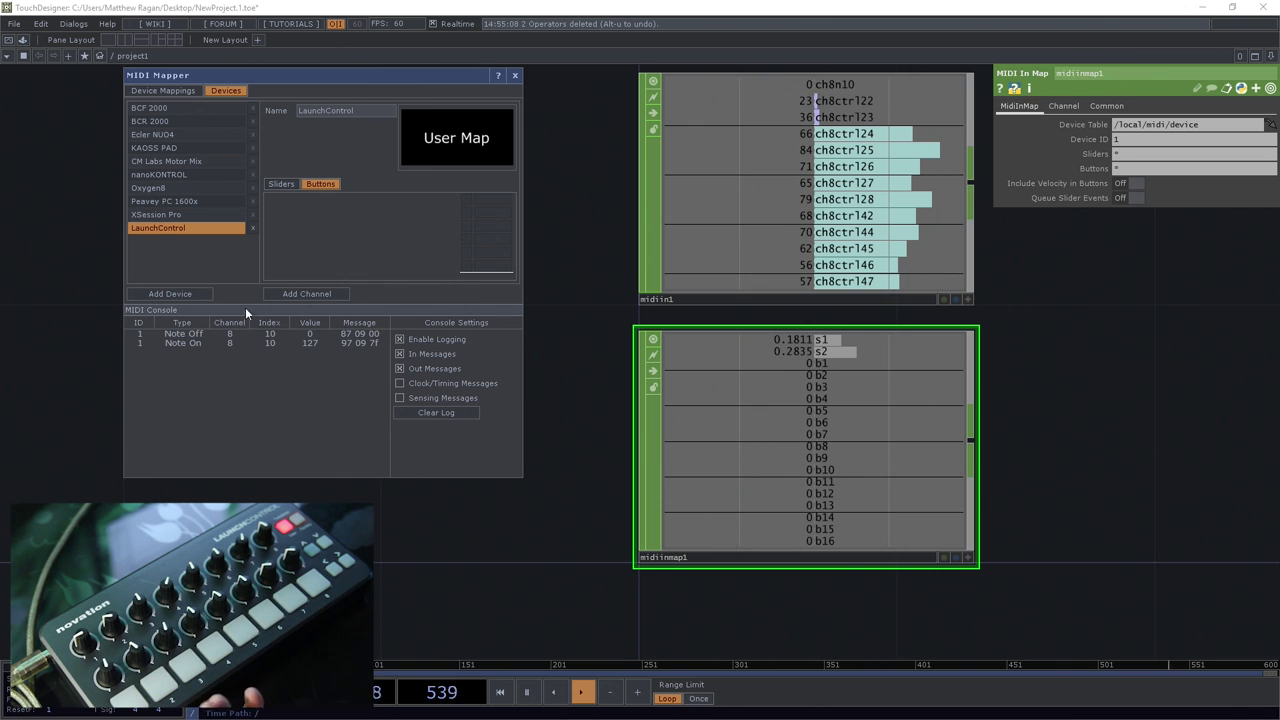
# Add button b1 with on 97 09 7f and off 87 09 00, and show channels as bars
pyautogui.click(318, 294)
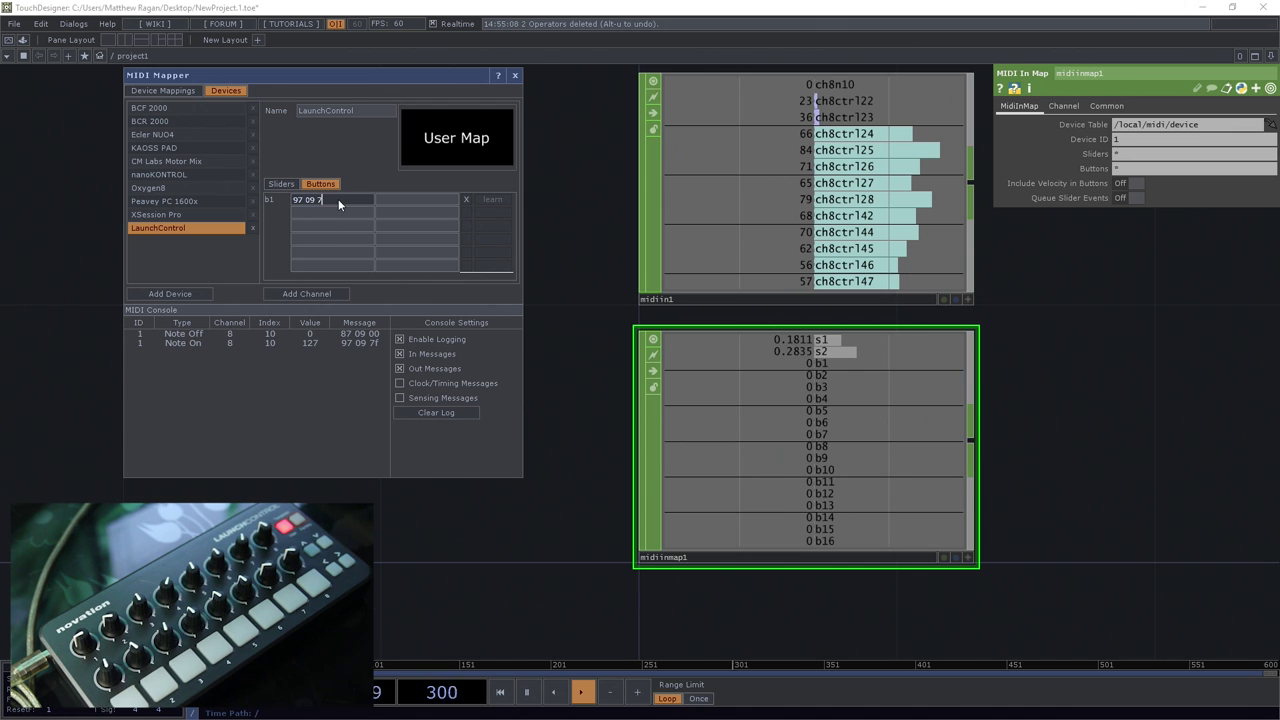
pyautogui.write('f')
pyautogui.click(399, 201)
pyautogui.press('Return')
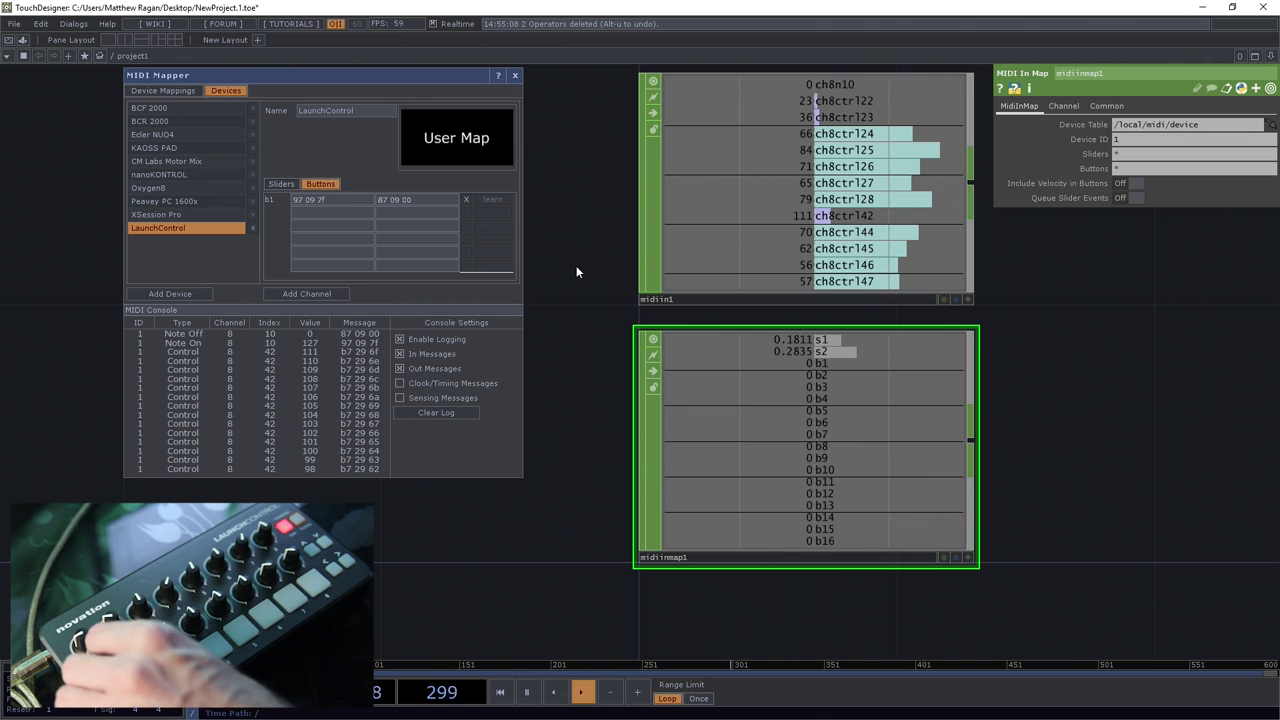
pyautogui.click(654, 371)
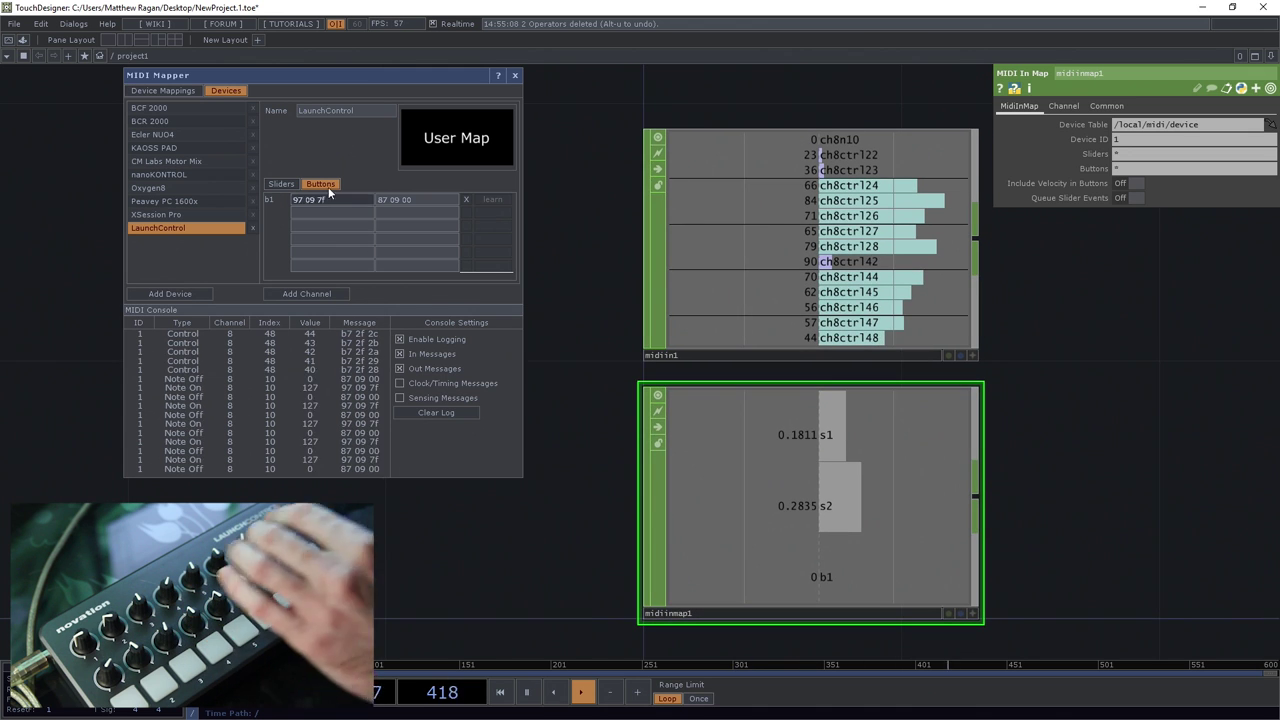
# Return to the Sliders list showing s1 on b7 15 and s2 on b7 16, selecting s2
pyautogui.click(283, 184)
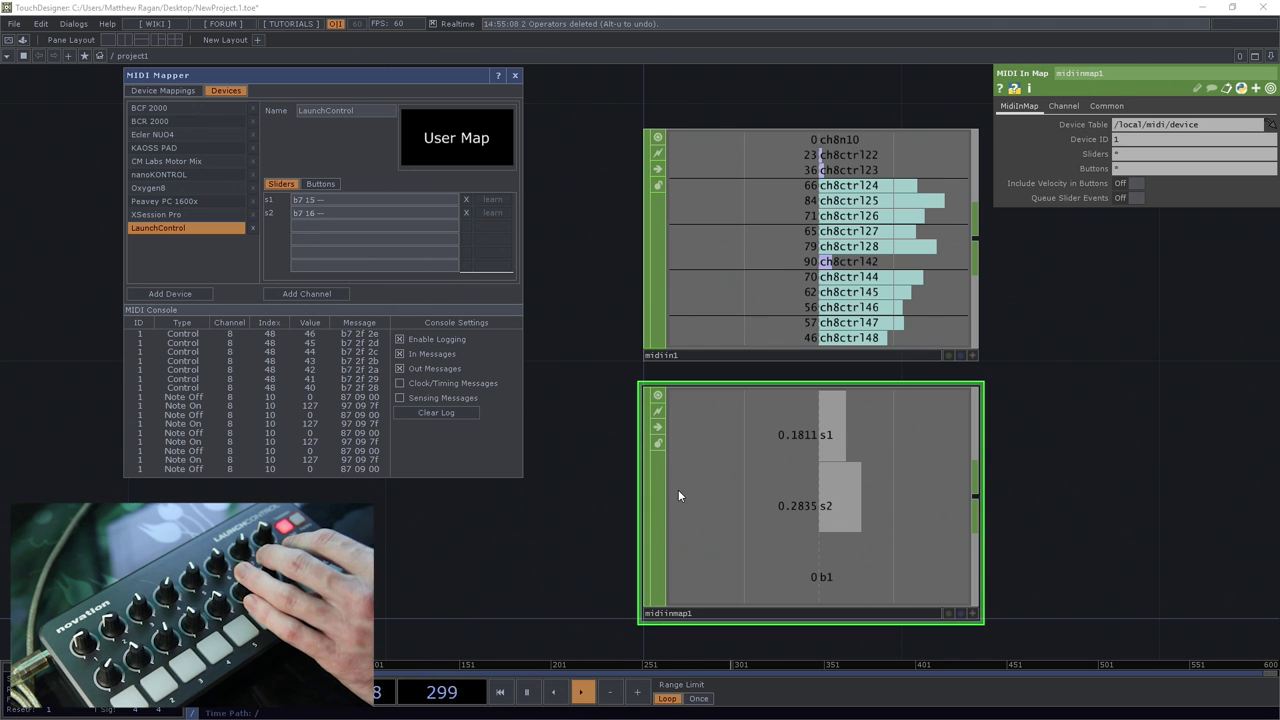
pyautogui.scroll(-2, 678, 489)
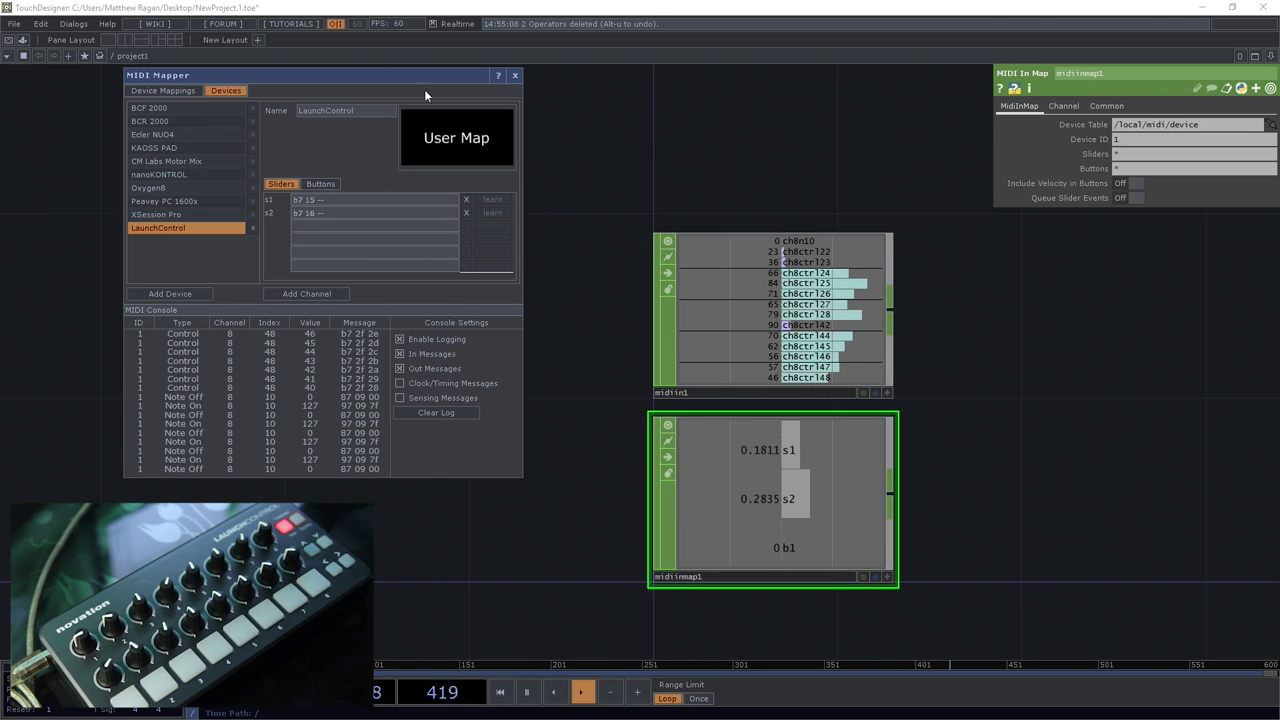
pyautogui.click(346, 213)
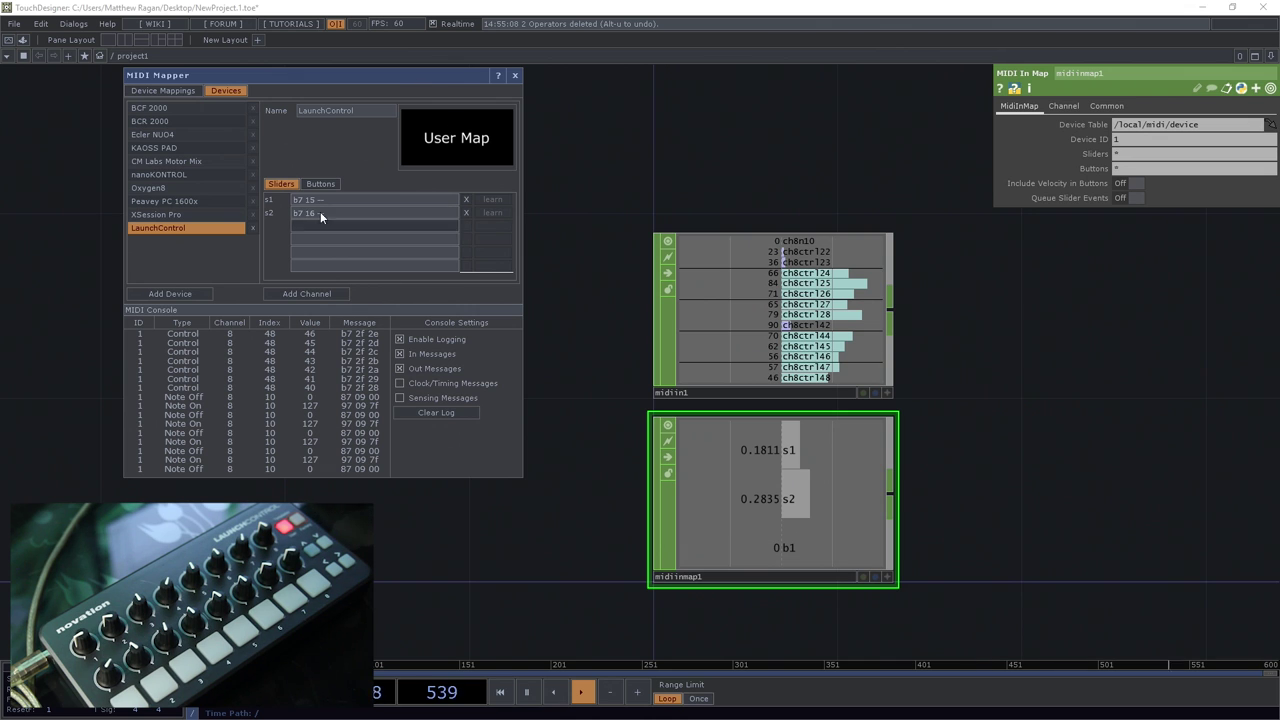